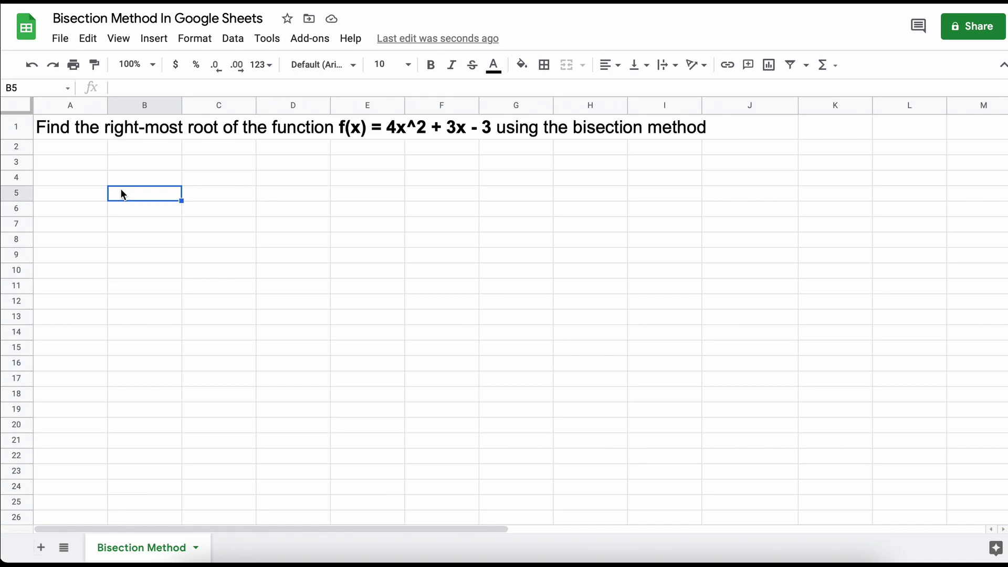
Enter the headers iteration, a, f(a), b, f(b), c and f(c) across B5:H5.
type("iteration")
key("Tab")
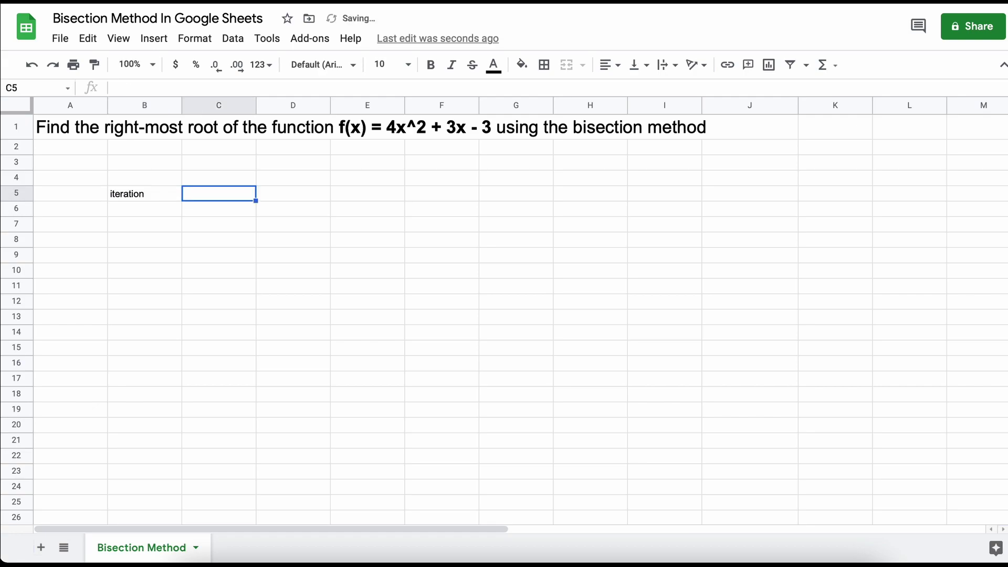
type("a")
key("Tab")
type("f(a")
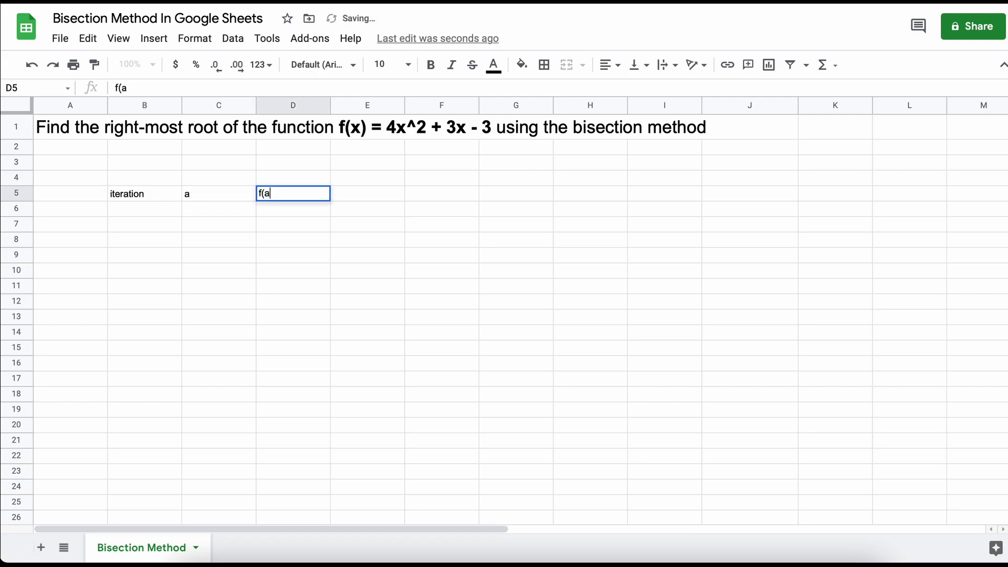
type(")")
key("Tab")
type("b")
key("Tab")
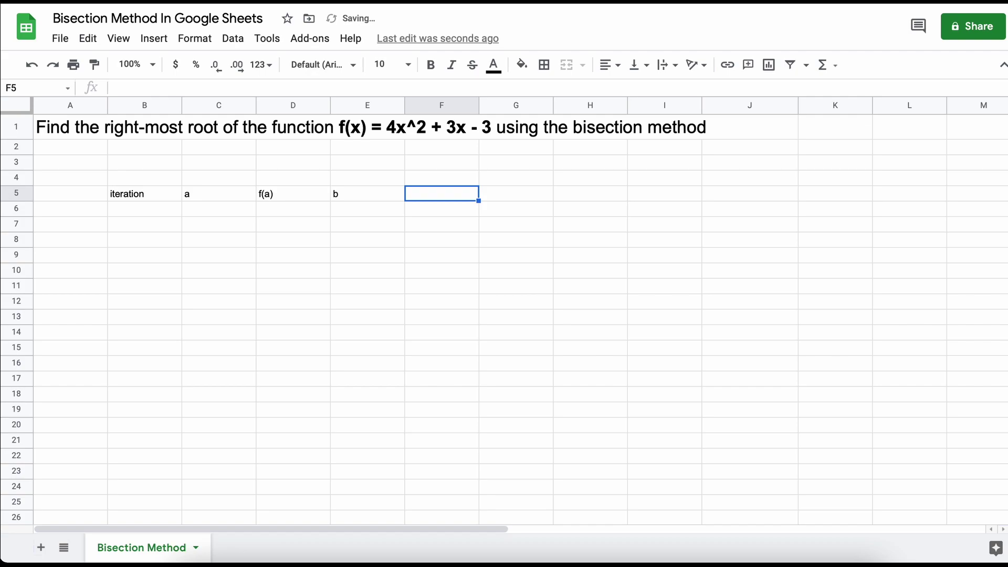
type("f(b)")
key("Tab")
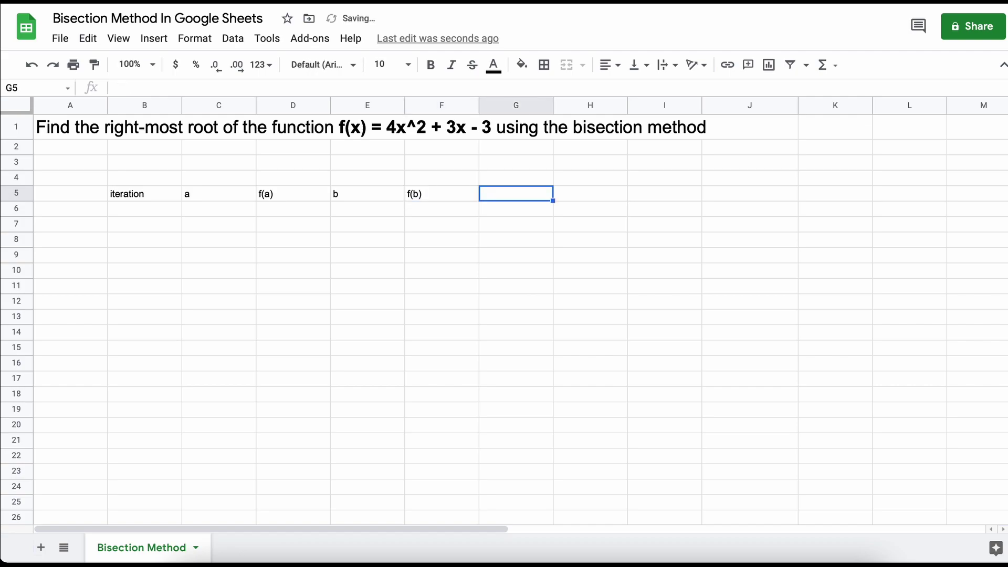
type("c")
key("Tab")
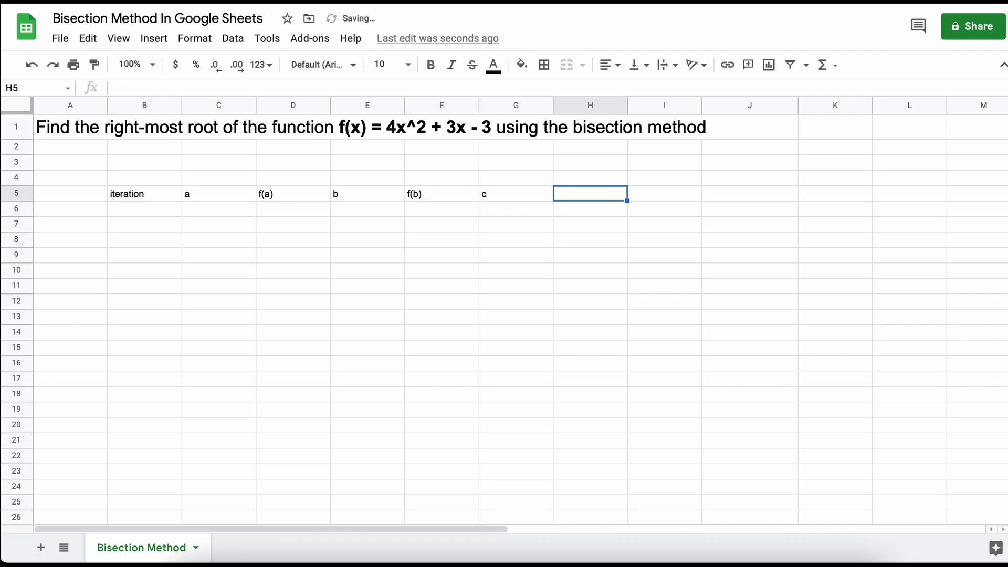
type("f(c)")
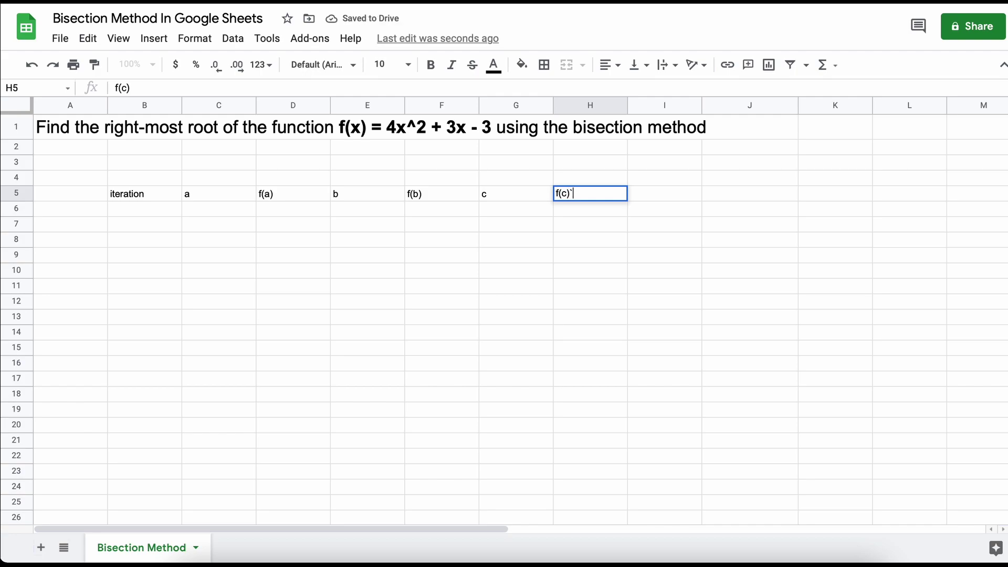
key("Tab")
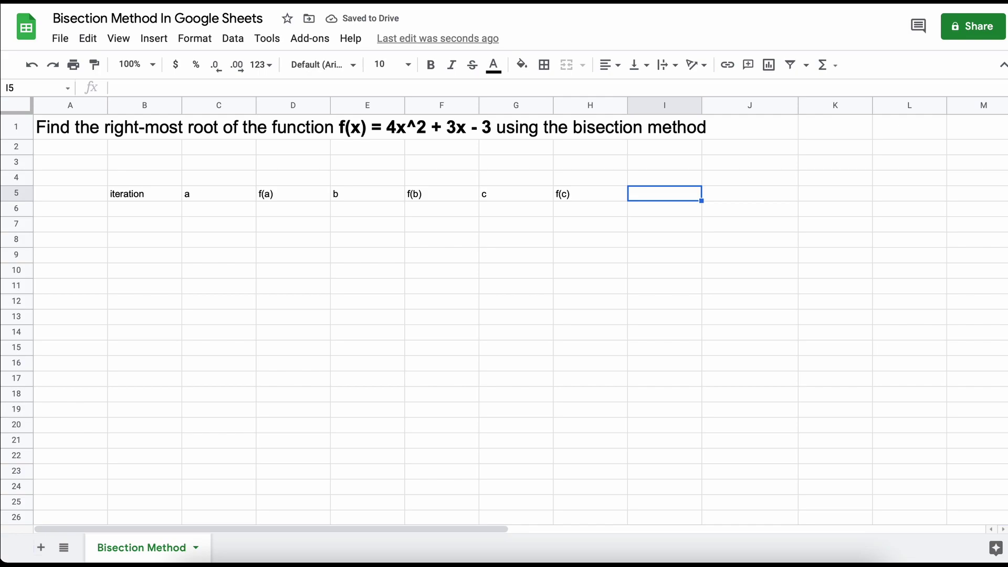
Add the headers f(a)*f(c), f(b)*f(c) and 'Error = b-a' in I5:K5, fixing typos.
type("f(a")
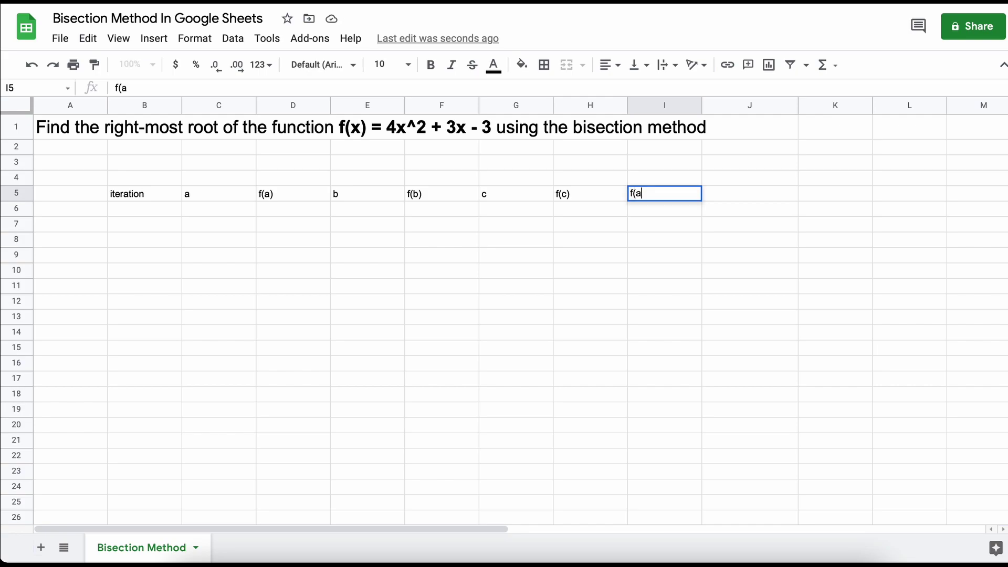
type(")*f(c)")
key("Tab")
type("f(b)")
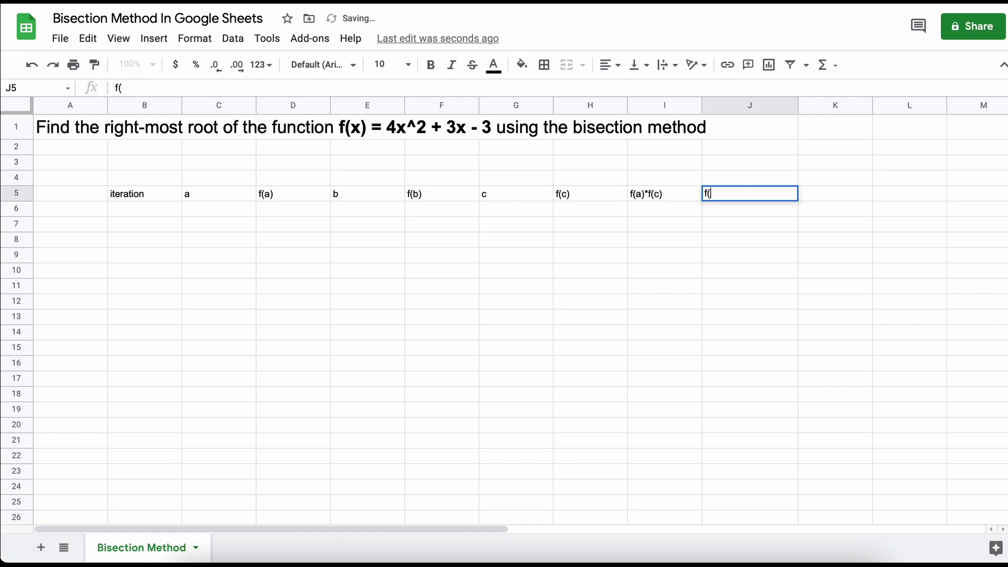
type("f(")
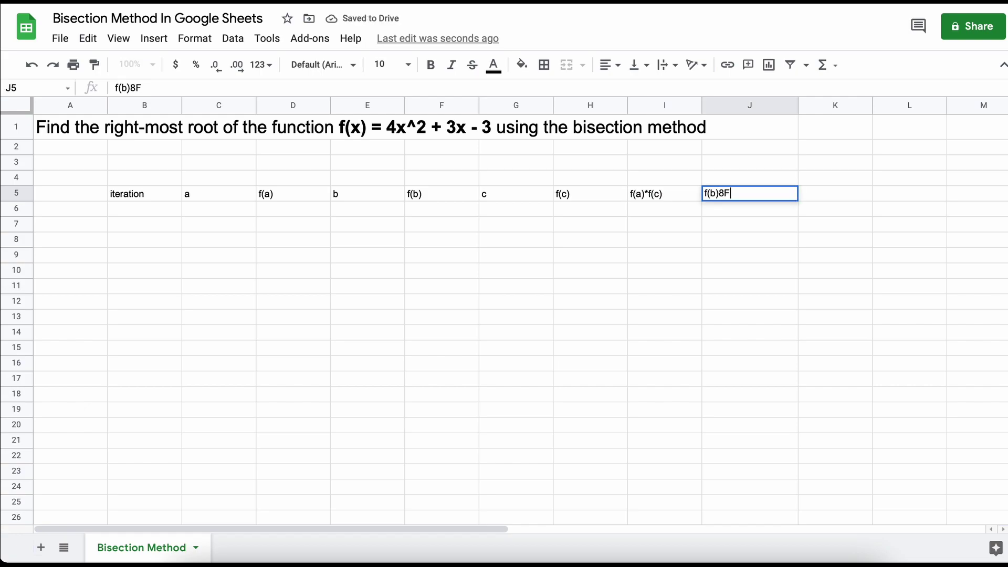
key("BackSpace")
key("BackSpace")
type("*")
type("f(v")
key("BackSpace")
type("c")
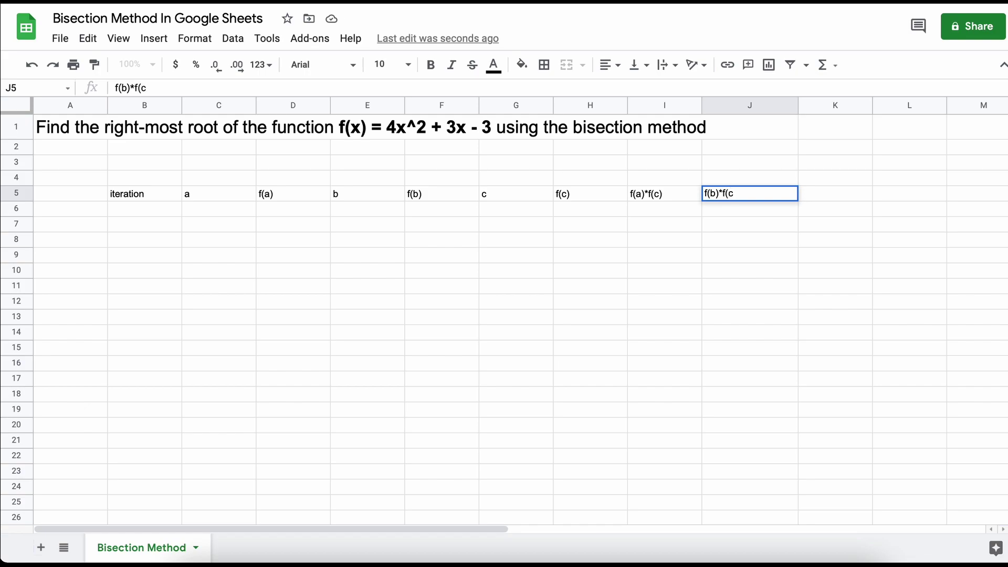
type(")")
left_click(839, 195)
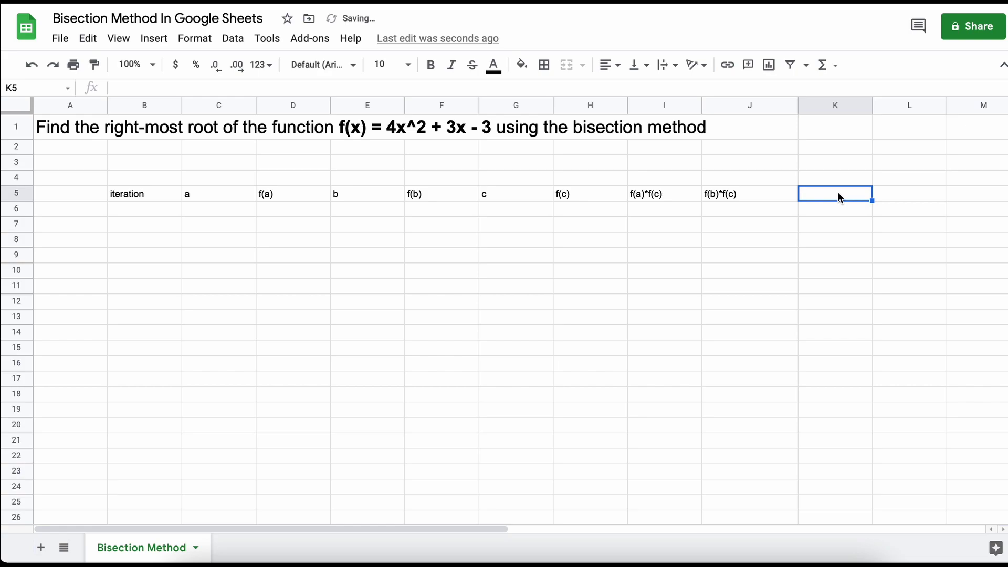
type("Error (")
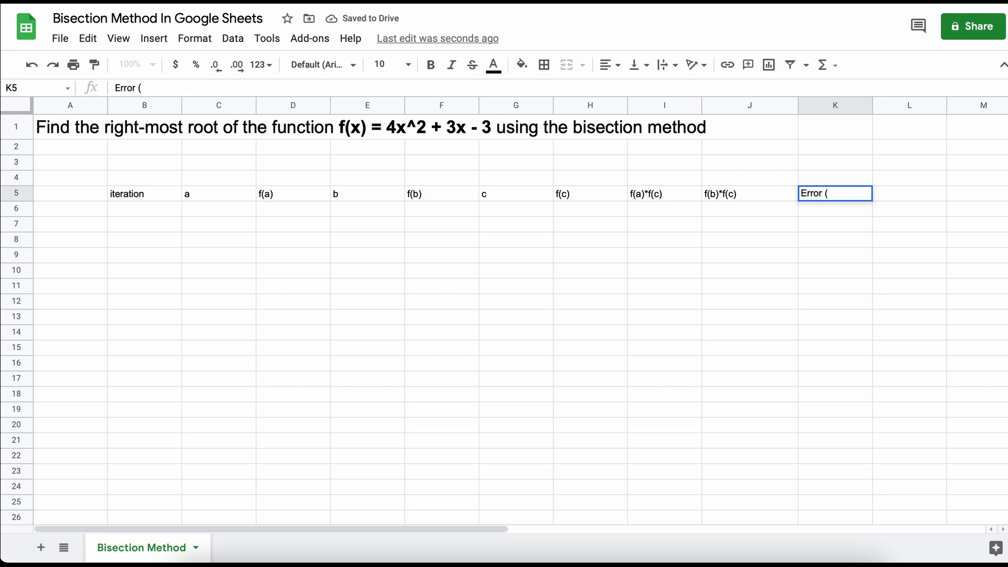
key("BackSpace")
type("= b-a")
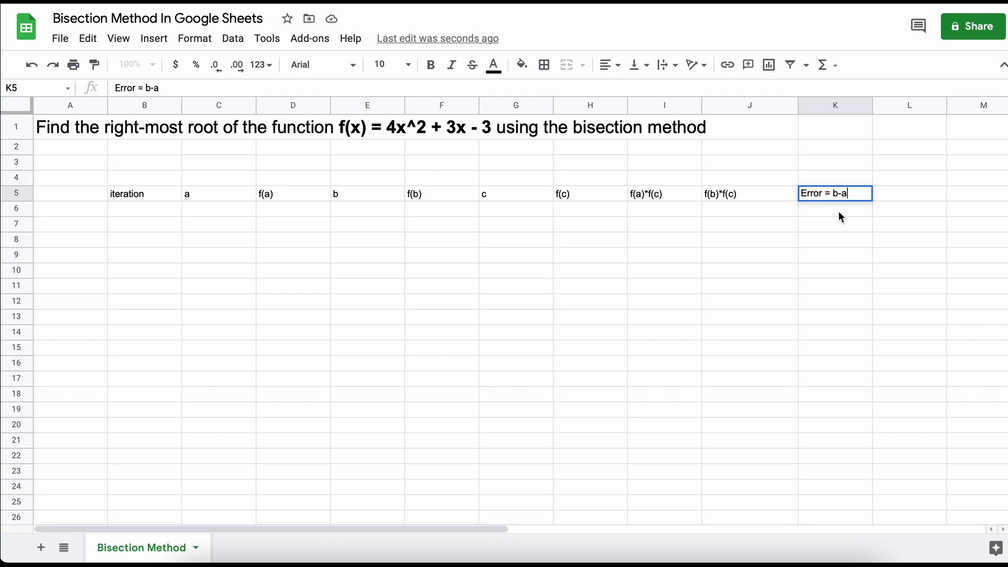
Format header row B5:K5 as centred, bold text with a cyan fill.
left_click(853, 210)
left_click_drag(852, 197, 152, 196)
left_click(609, 65)
left_click(624, 90)
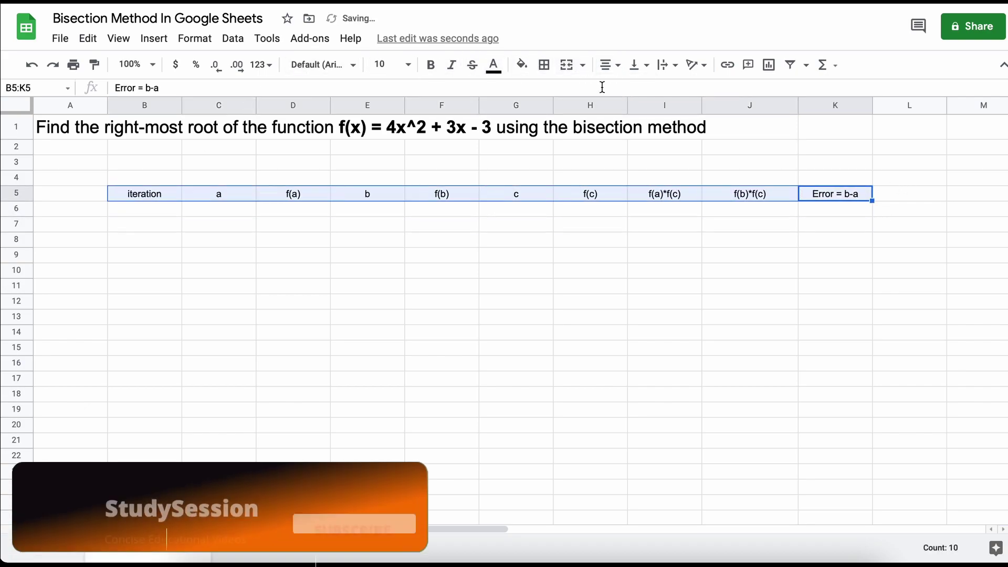
left_click(521, 65)
left_click(611, 135)
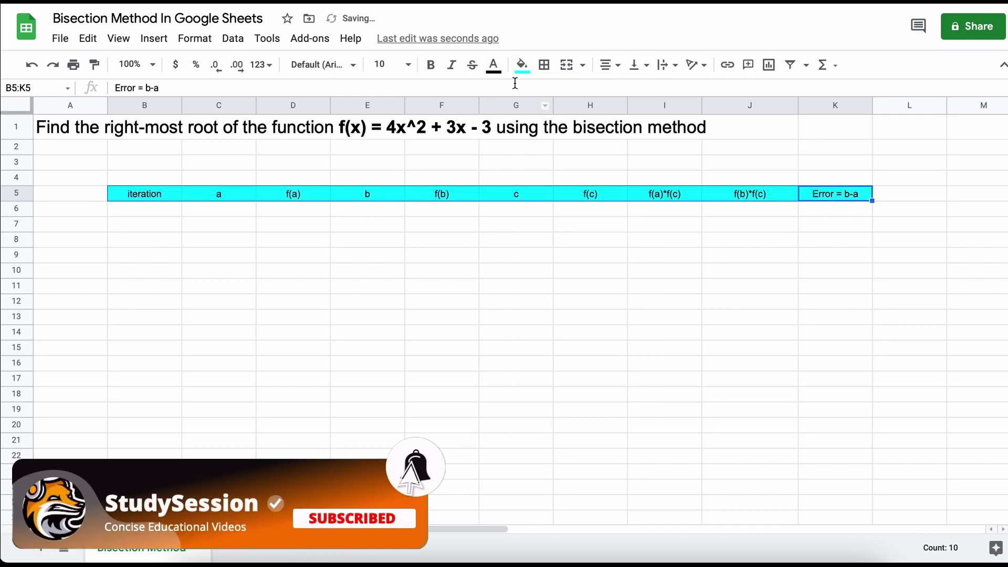
left_click(431, 65)
left_click(294, 272)
left_click(159, 210)
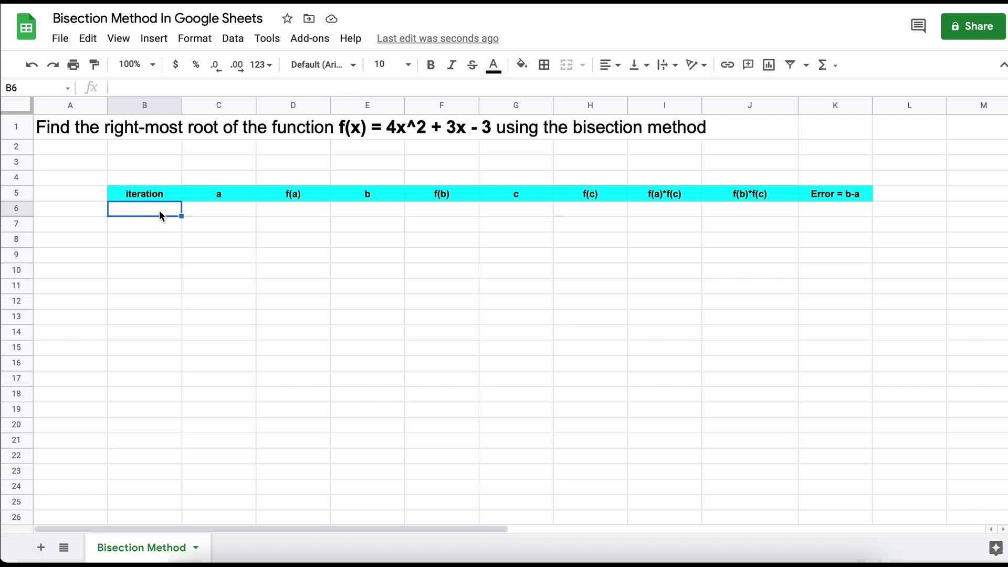
Enter iteration numbers 0 and 1 in B6:B7 and starting a = 0 in C6.
type("0")
key("Return")
type("1")
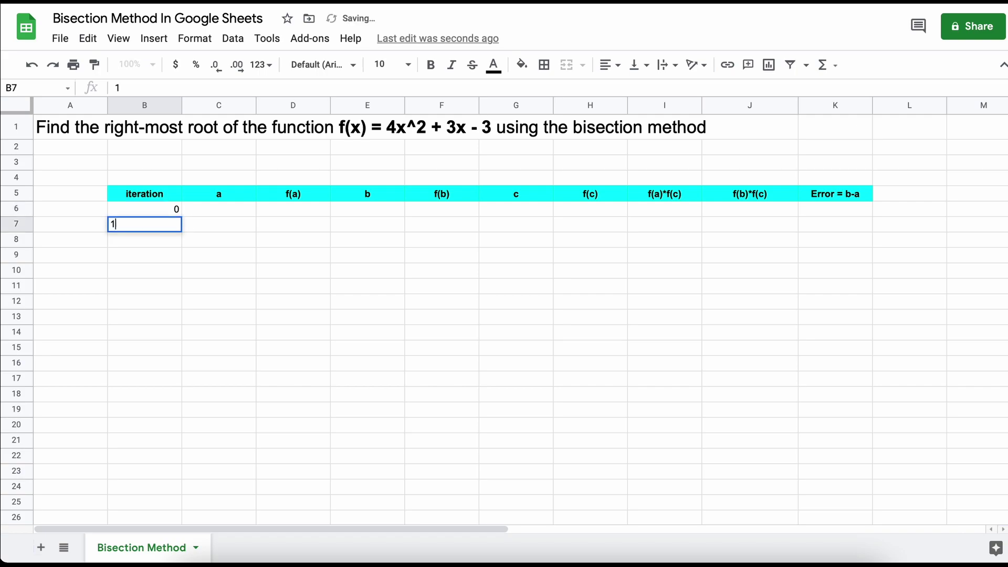
key("Tab")
key("Up")
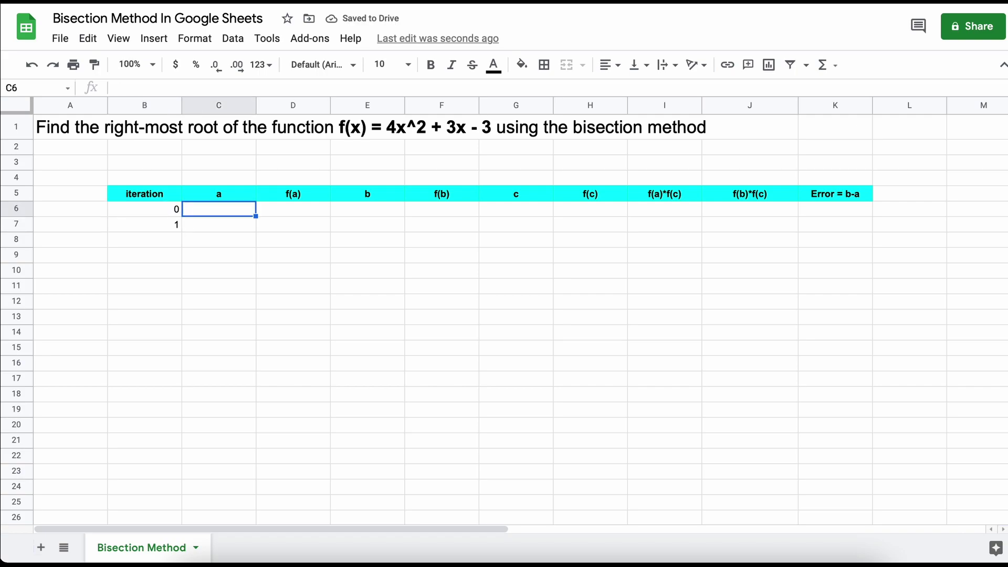
type("0")
key("Tab")
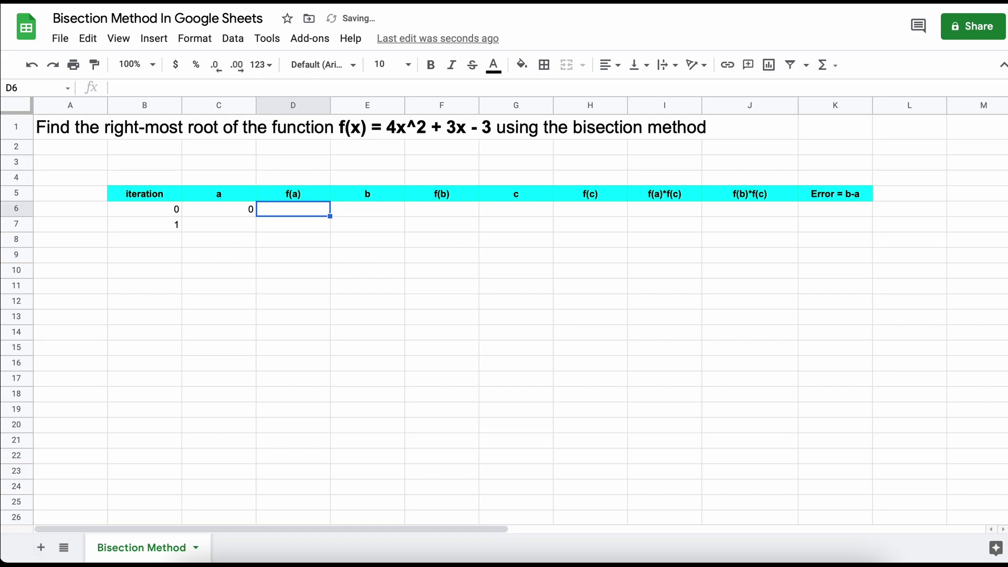
In D6, enter f(a) as =4*(C6^2) + 3*C6 - 3, giving -3.
type("=4*")
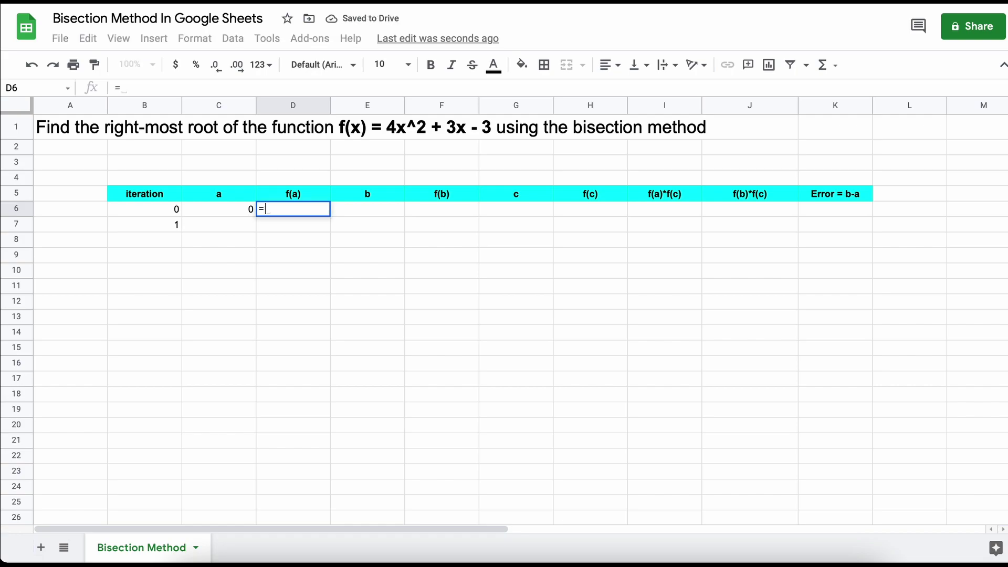
left_click(213, 207)
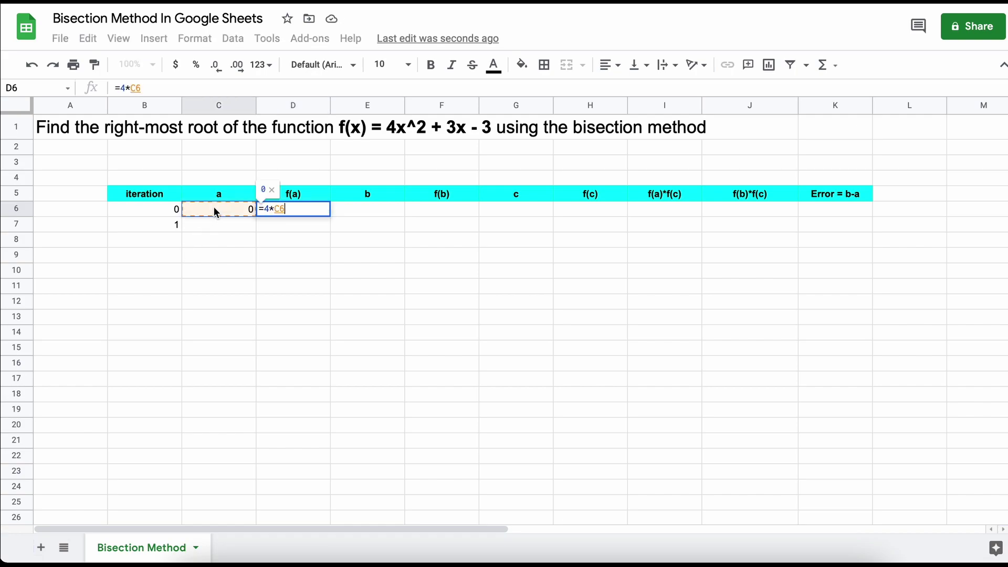
type("^2")
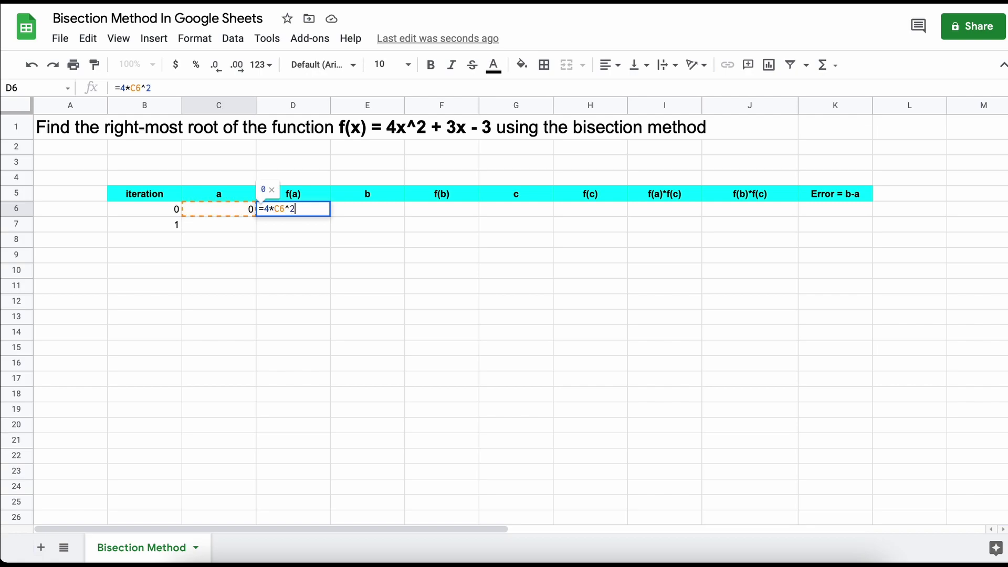
type(")")
key("Left")
key("Left")
key("Left")
key("Left")
key("Left")
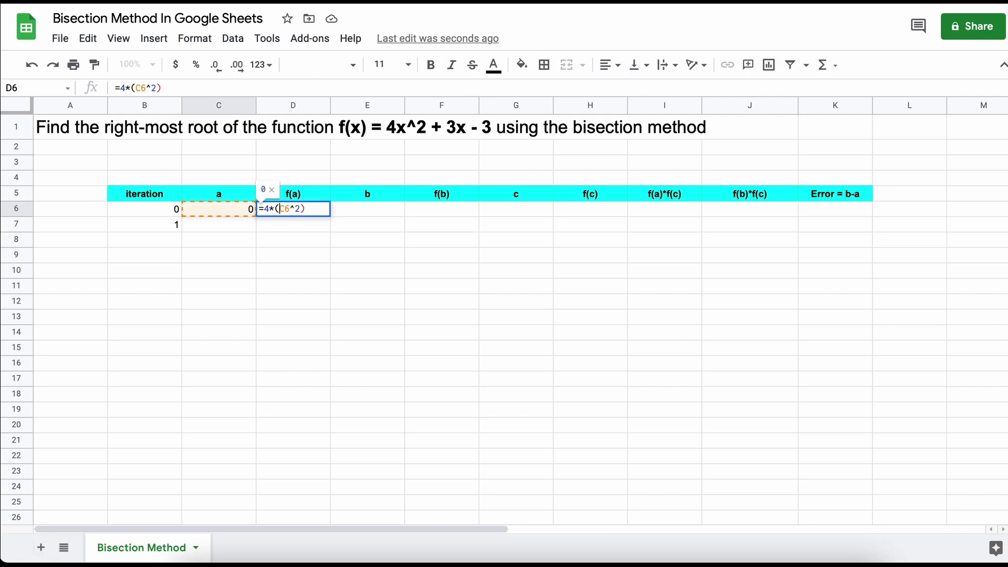
type("(")
key("Right")
key("Right")
key("Right")
key("Right")
key("Right")
type("+ ")
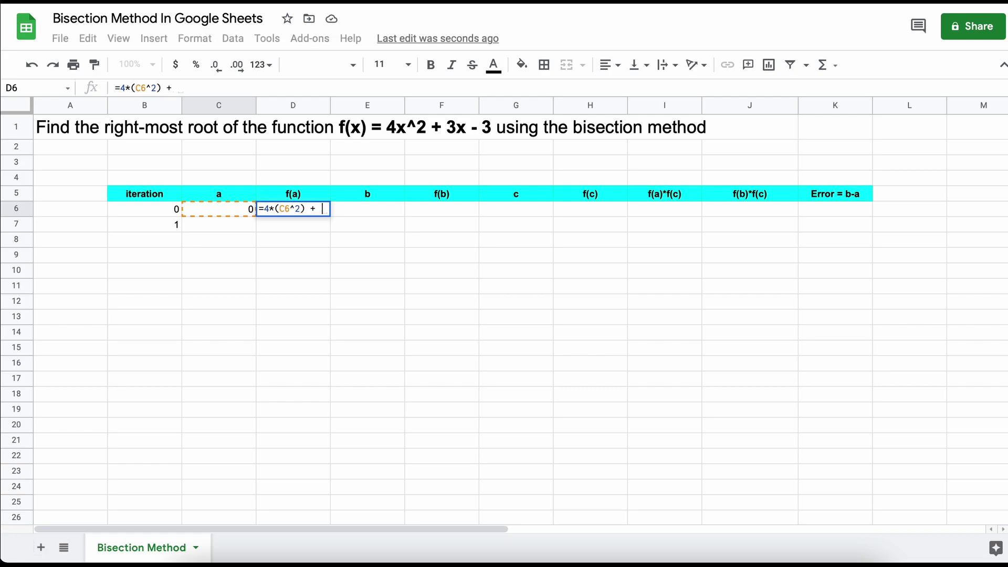
type("3*")
left_click(238, 206)
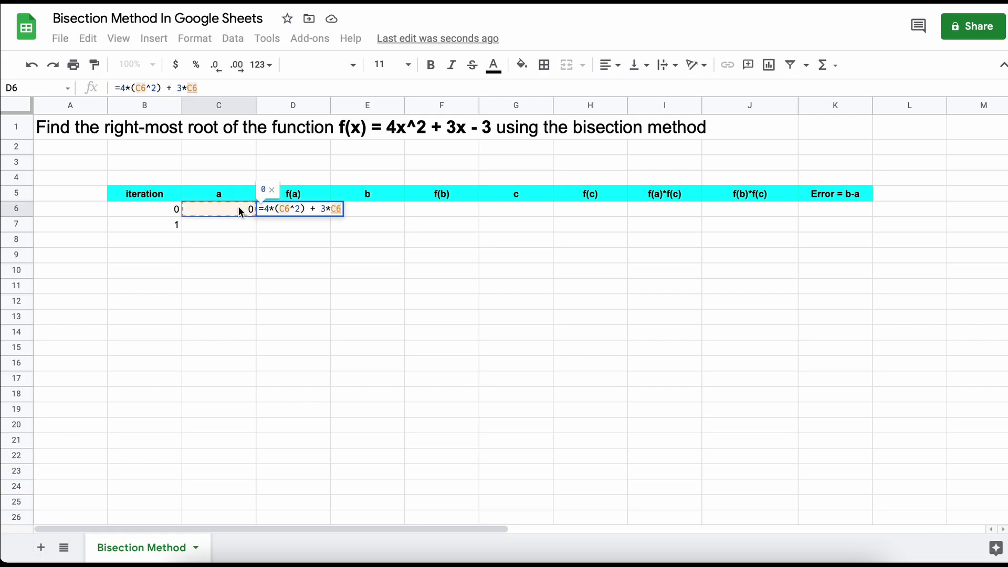
type("- 3")
key("Return")
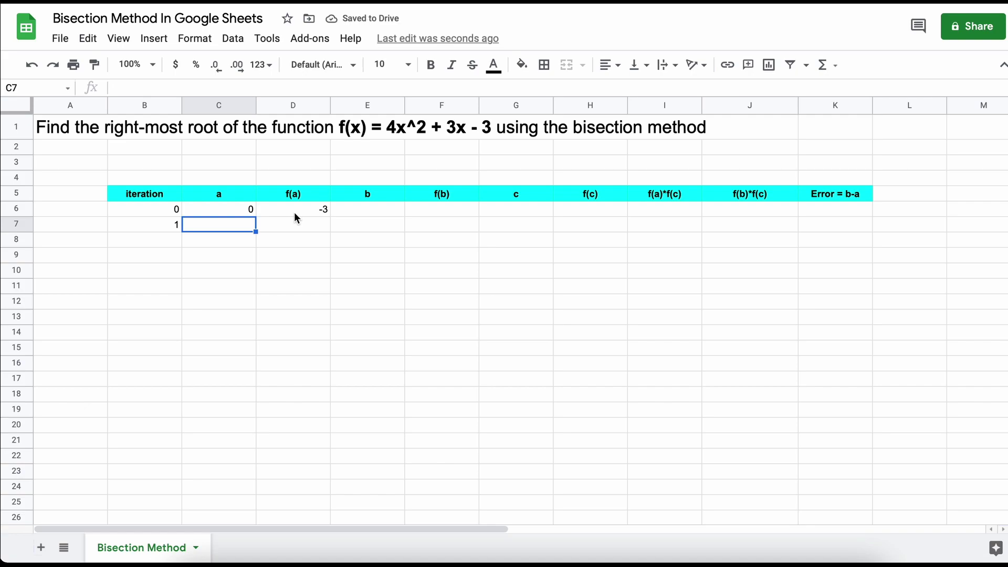
Set b = 1 in E6 and copy the f(x) formula into F6, giving f(b) = 4.
left_click(310, 209)
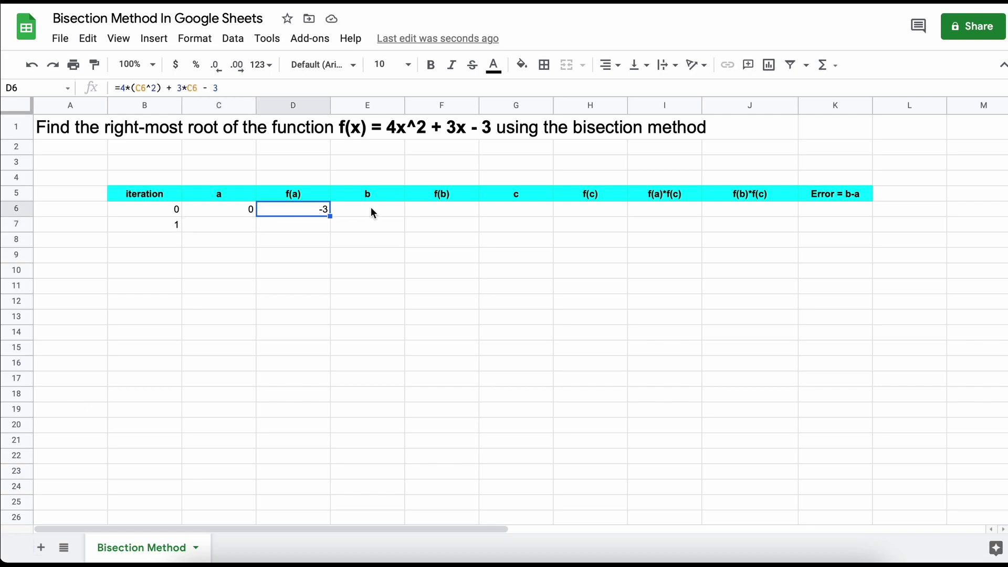
key("ctrl+c")
left_click(372, 209)
type("1")
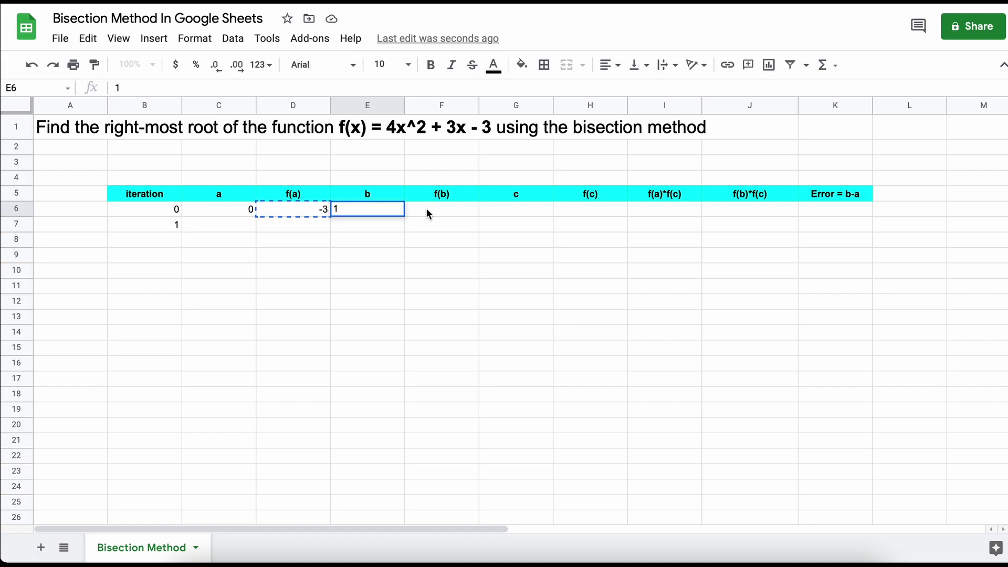
left_click(427, 211)
key("ctrl+v")
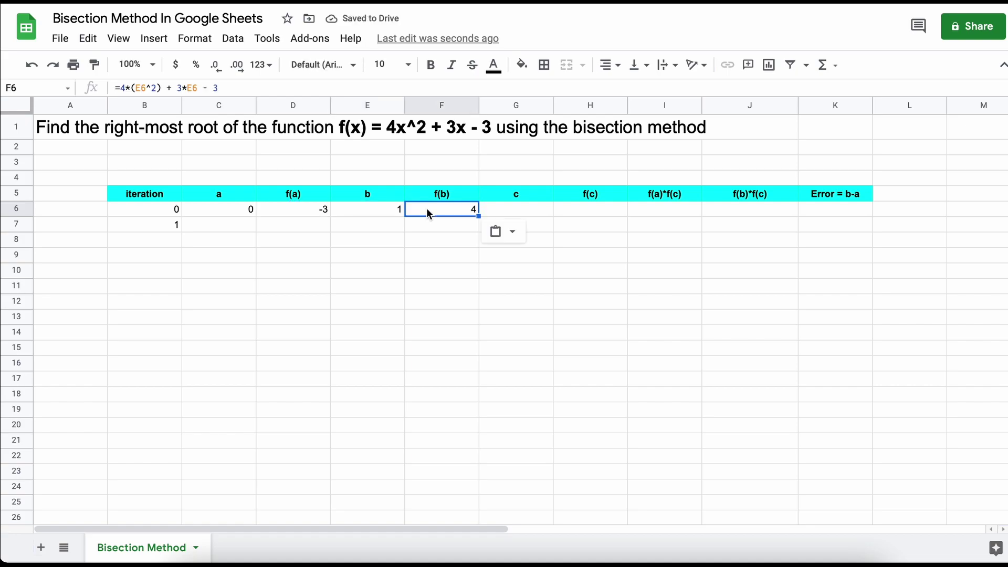
Compute midpoint c = (a+b)/2 = 0.5 in G6 and f(c) = -0.5 in H6.
left_click(498, 209)
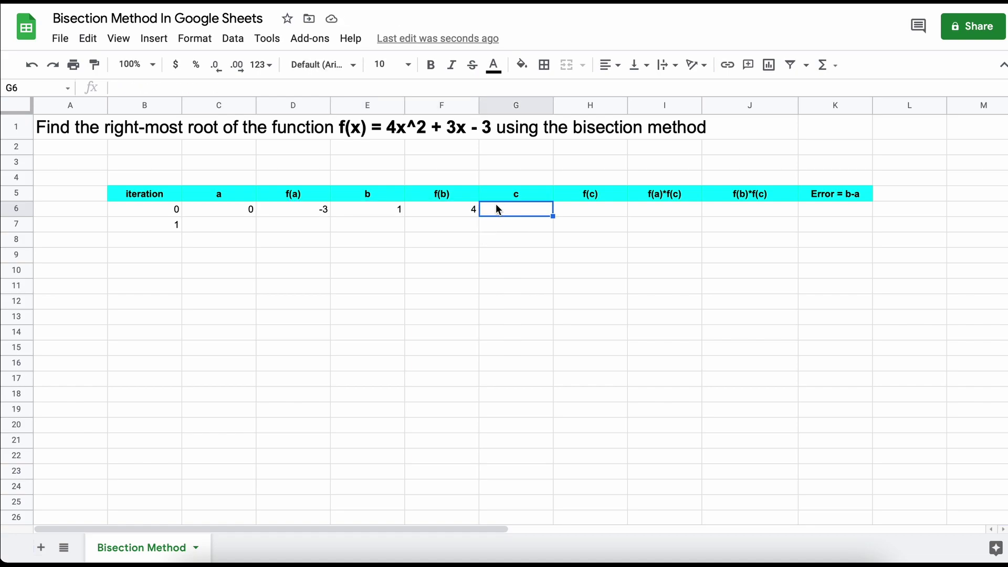
type("=(D6")
key("Left")
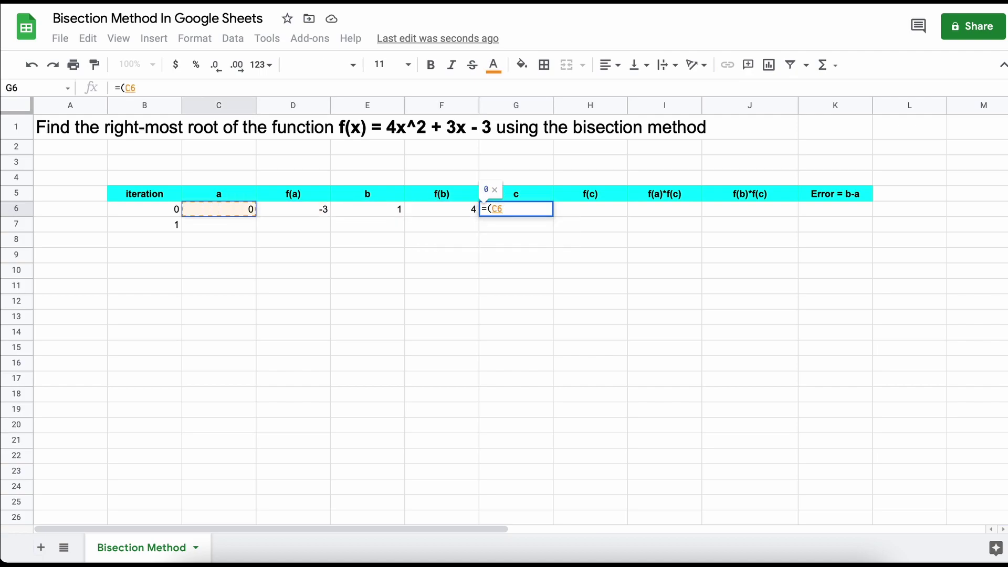
type("+")
key("Left")
key("Left")
type(")/2")
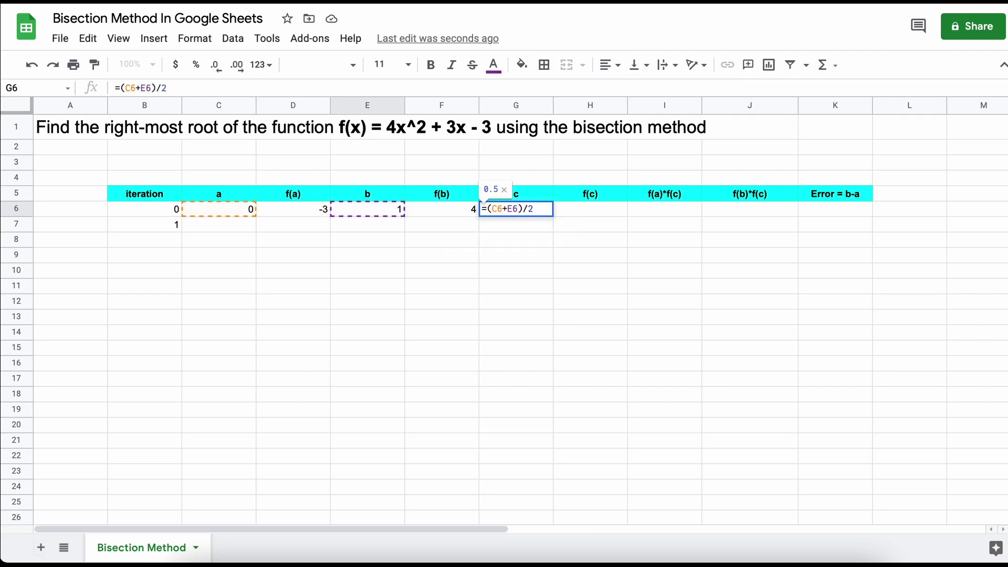
key("Return")
key("Up")
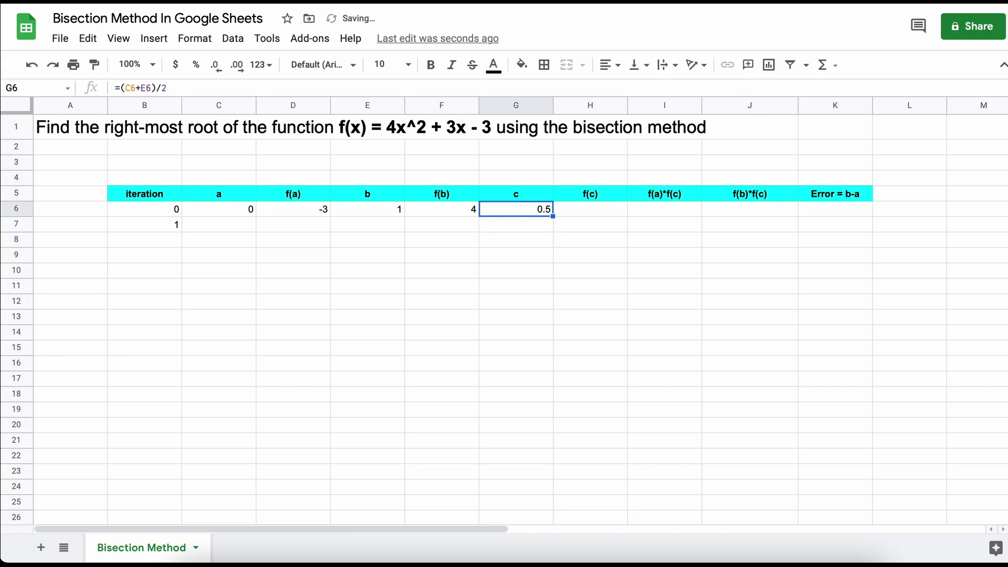
key("Right")
key("super+v")
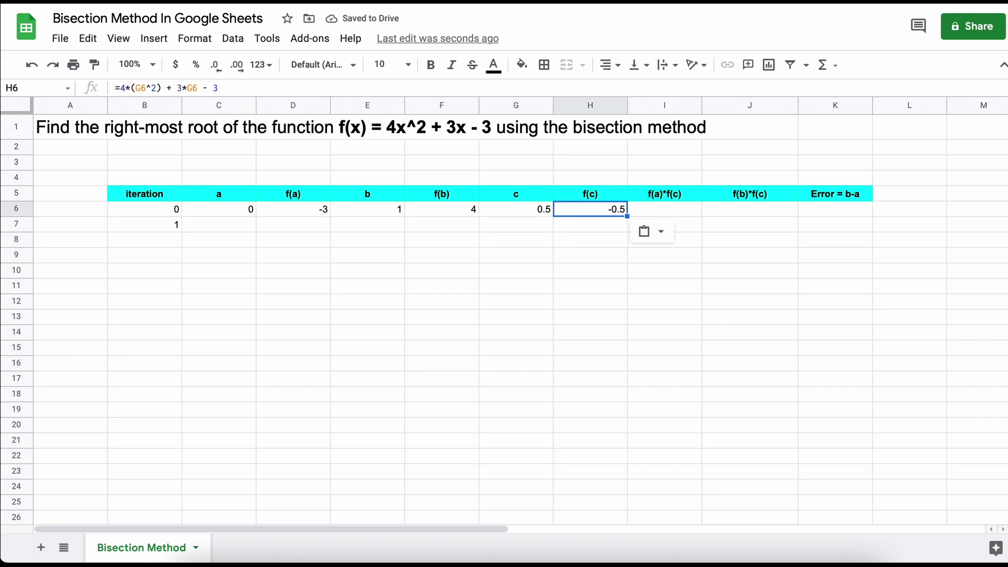
Enter the f(a)*f(c) product in I6, giving 1.5.
key("Right")
type("=")
key("Left")
key("Left")
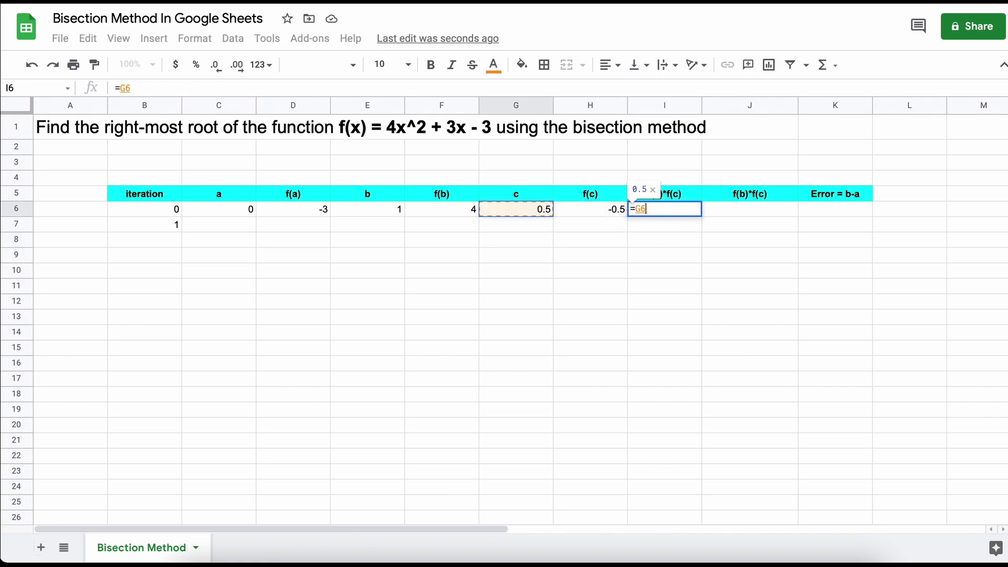
key("Right")
type("*")
key("Left")
key("Left")
key("Left")
key("Left")
key("Left")
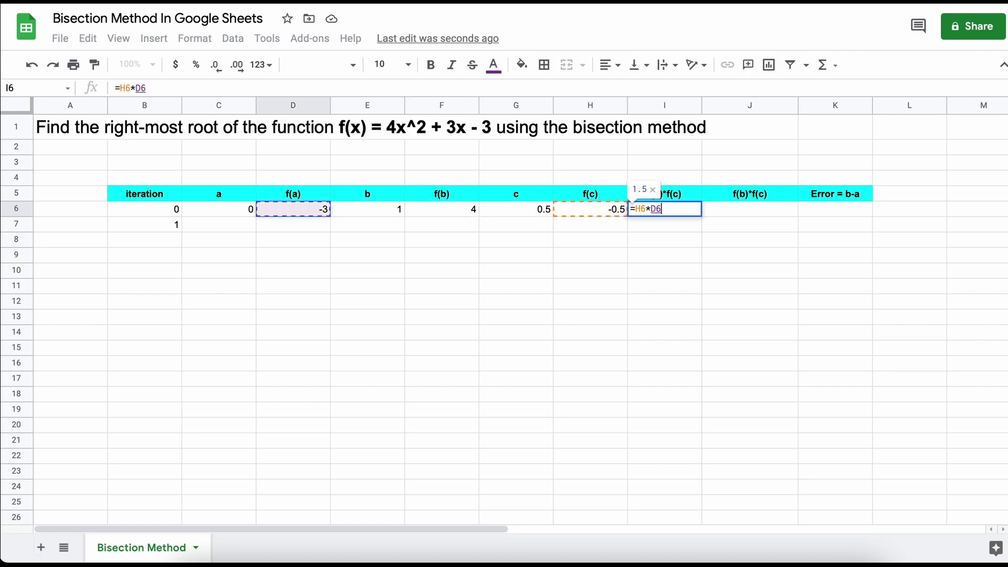
key("Return")
key("Up")
Enter a first f(b)*f(c) product formula in J6, showing -12.
key("Right")
type("=")
key("Left")
key("Left")
key("Left")
key("Left")
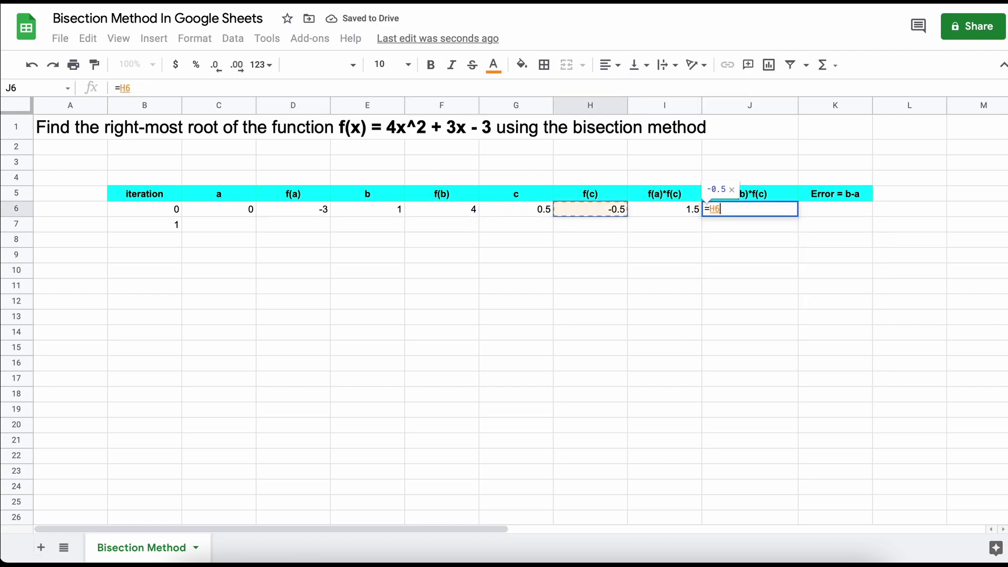
type("*")
key("Left")
key("Left")
key("Left")
key("Left")
key("Left")
key("Left")
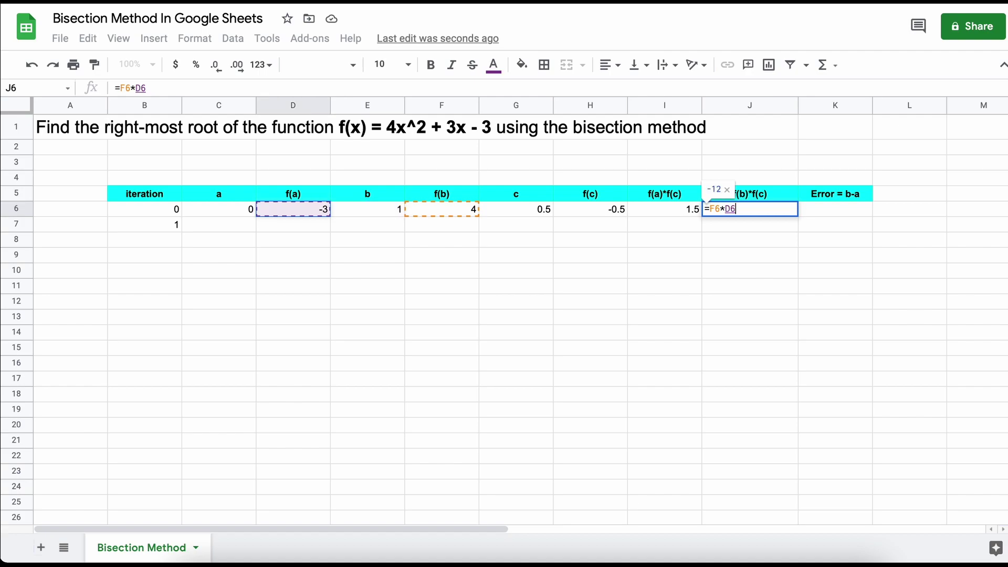
key("Return")
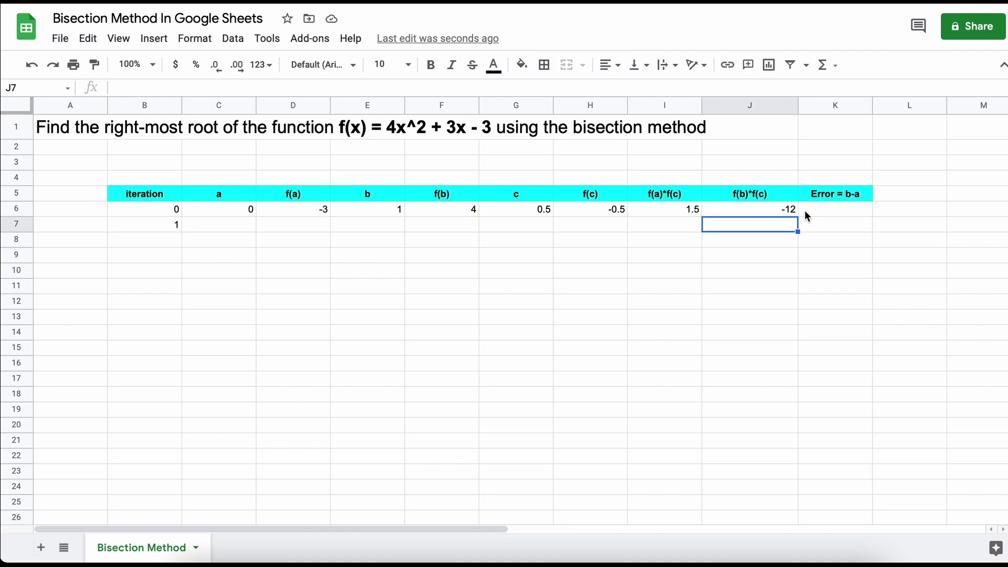
Correct J6 to =F6*H6 so f(b)*f(c) reads -2.
left_click(760, 213)
left_click(135, 87)
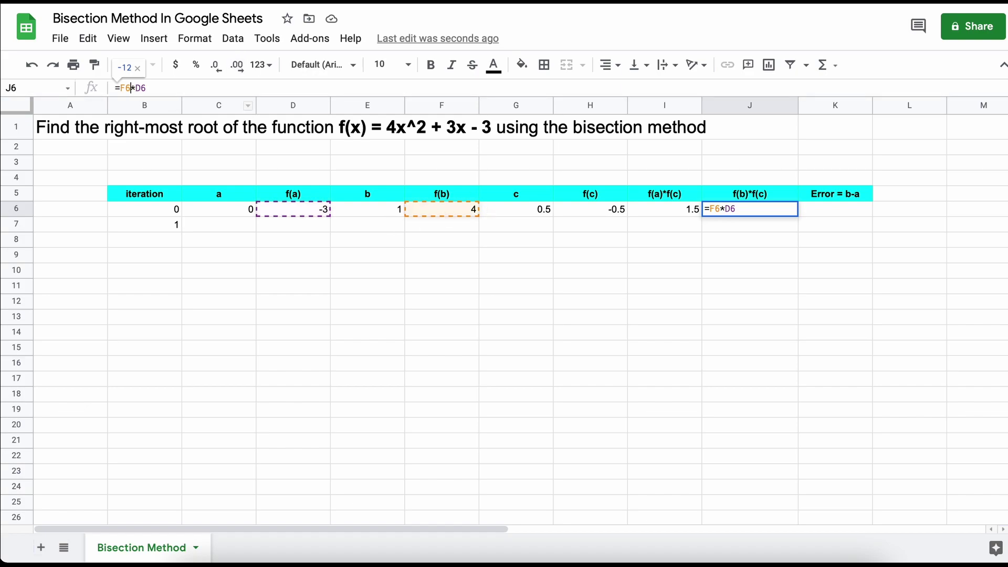
key("Delete")
key("Delete")
left_click(580, 209)
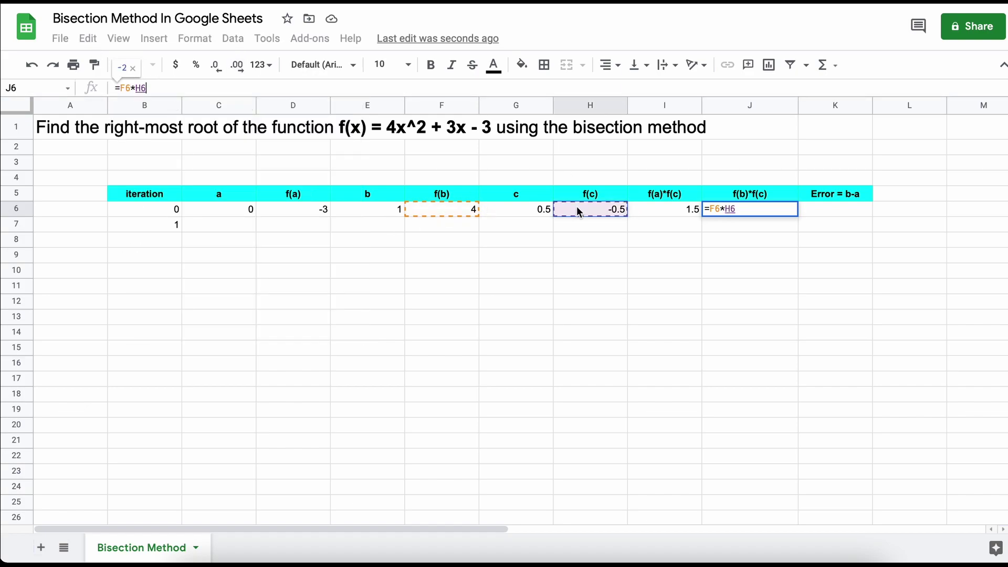
key("Return")
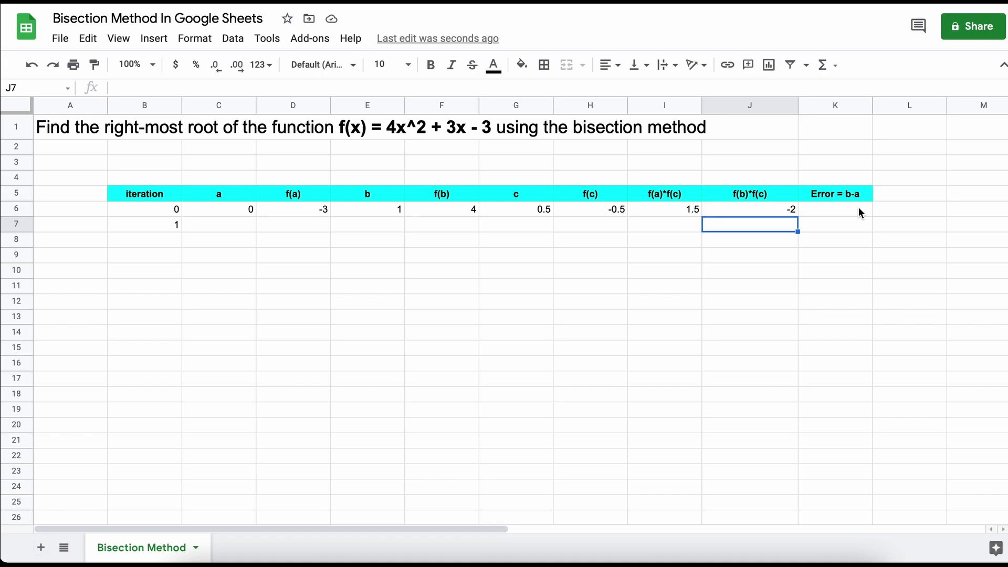
Enter the b-a error formula in K6, giving 1.
left_click(804, 209)
type("=")
left_click(368, 209)
type("-")
left_click(751, 209)
key("Return")
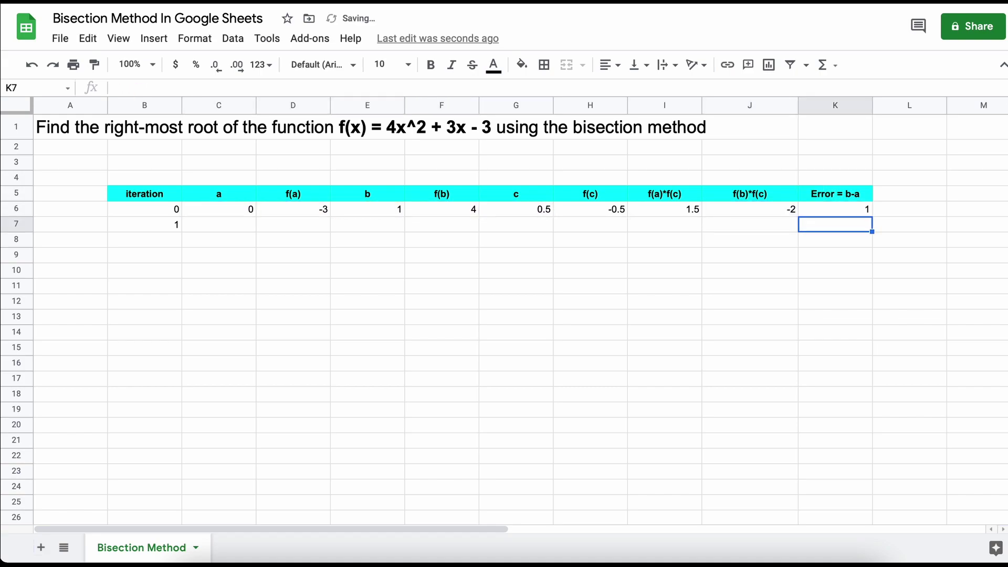
Centre-align all values in the table range B6:K25.
left_click_drag(158, 209, 833, 508)
left_click(609, 64)
left_click(626, 89)
left_click(442, 270)
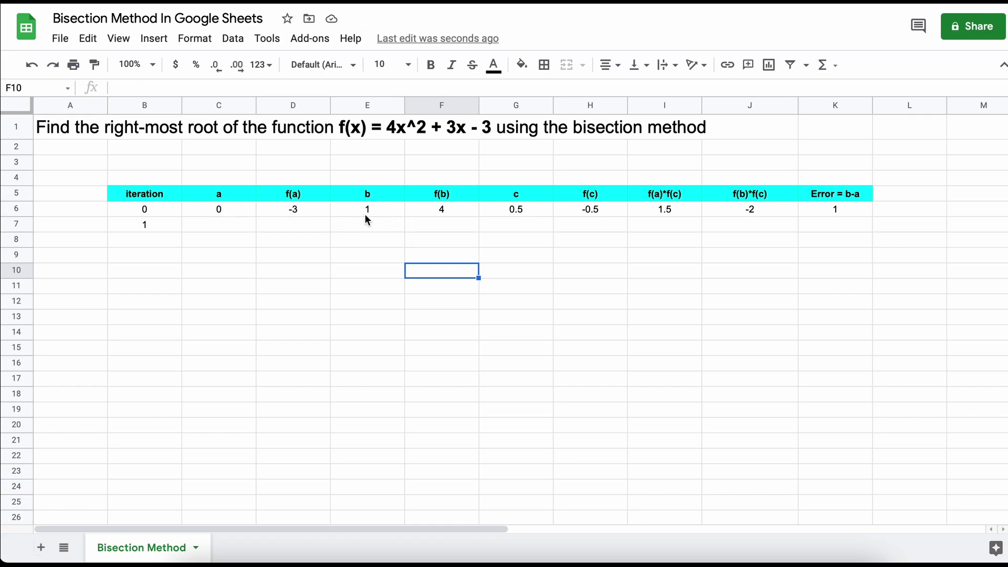
Enter =IF(I6<0,C6,G6) in C7, giving iteration 1's a = 0.5.
left_click(234, 226)
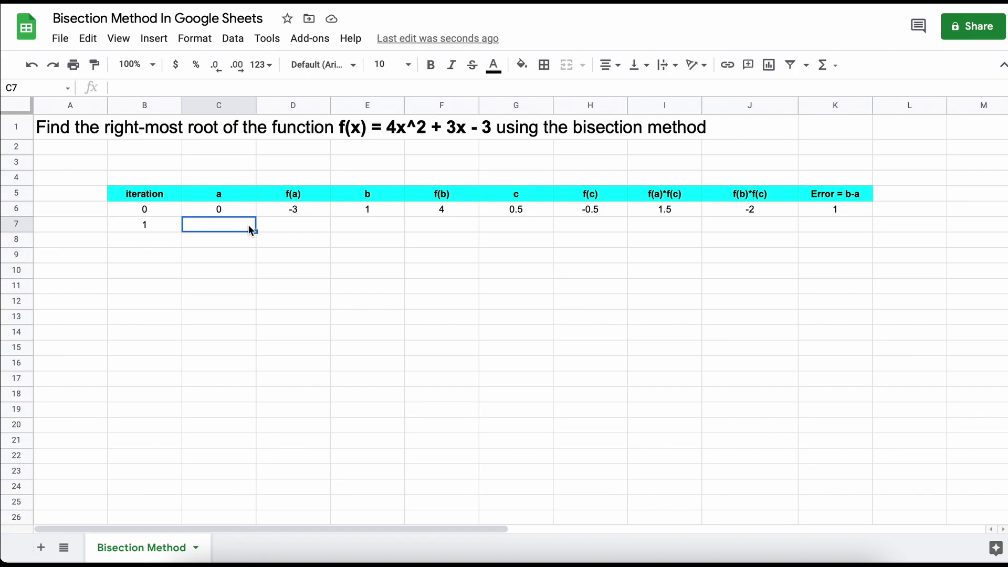
type("=IF(")
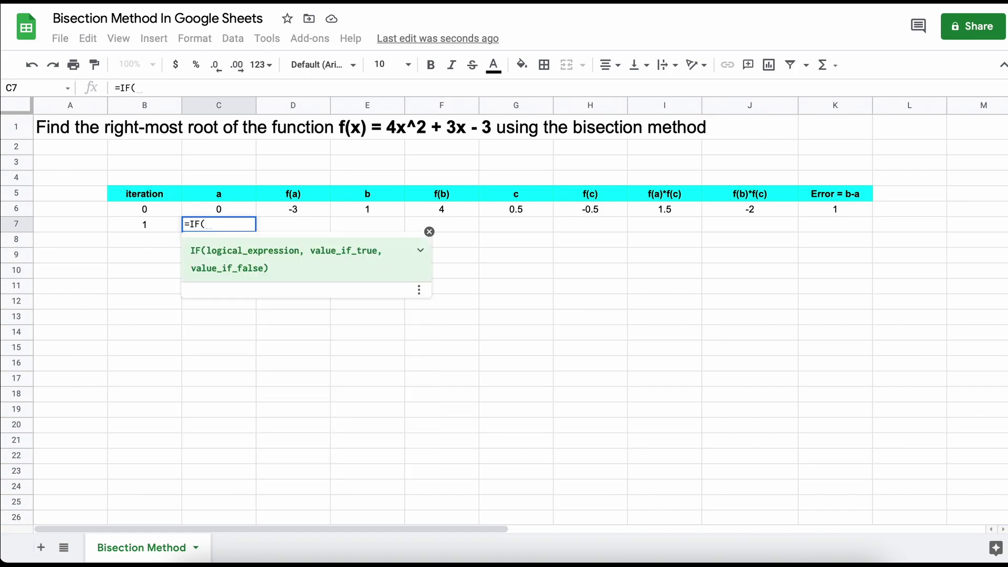
left_click(657, 209)
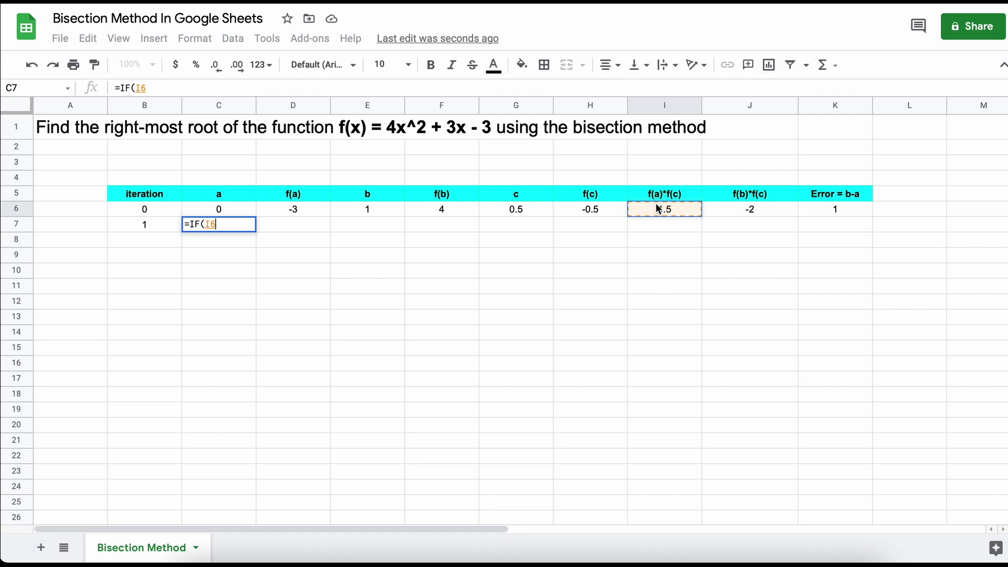
type("<0")
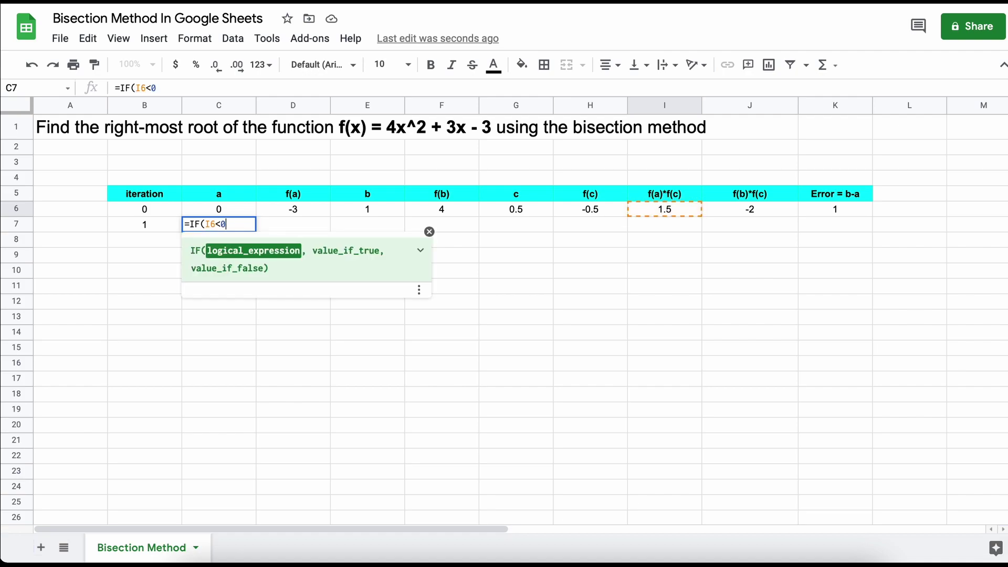
type(",")
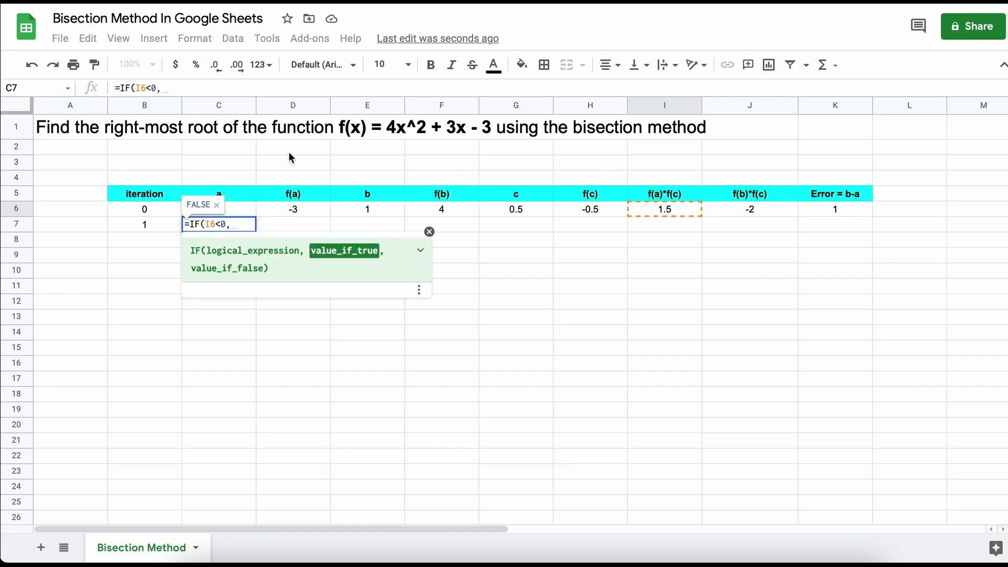
left_click(247, 210)
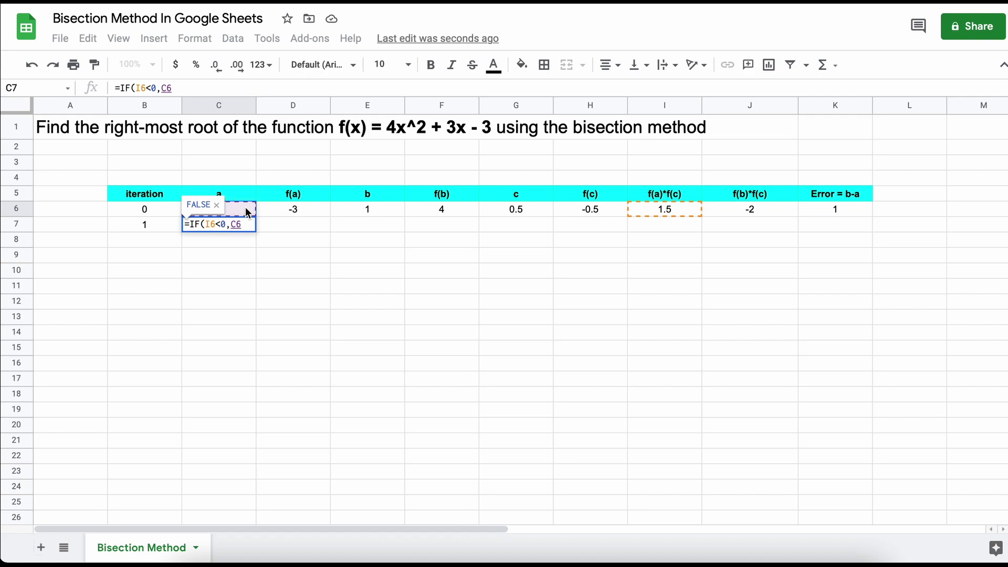
type(",")
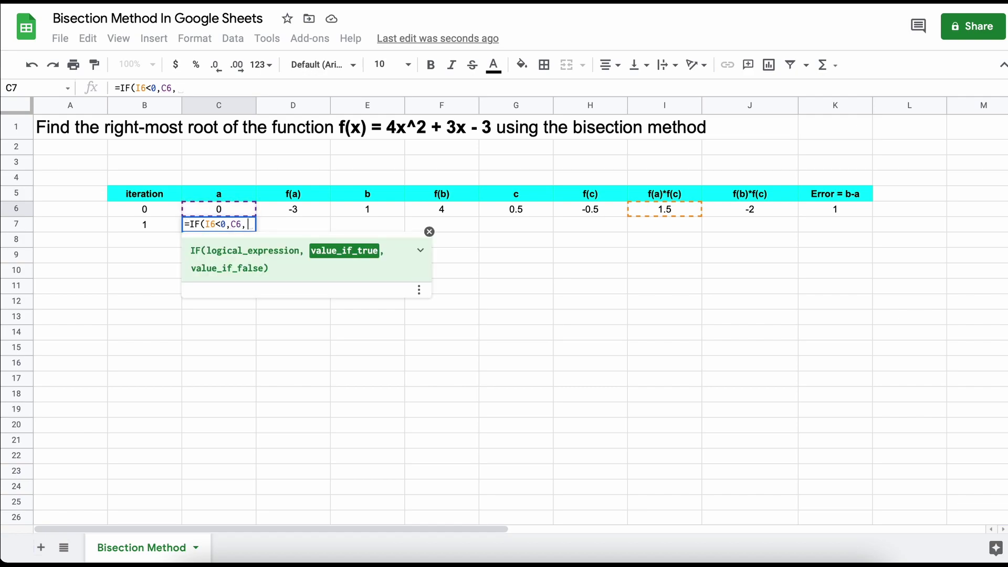
left_click(529, 209)
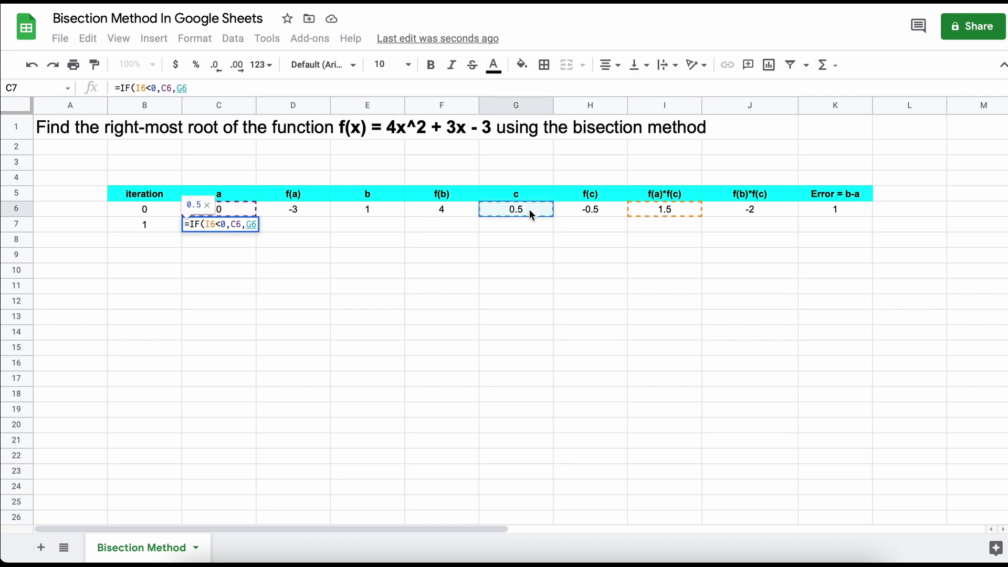
type(")")
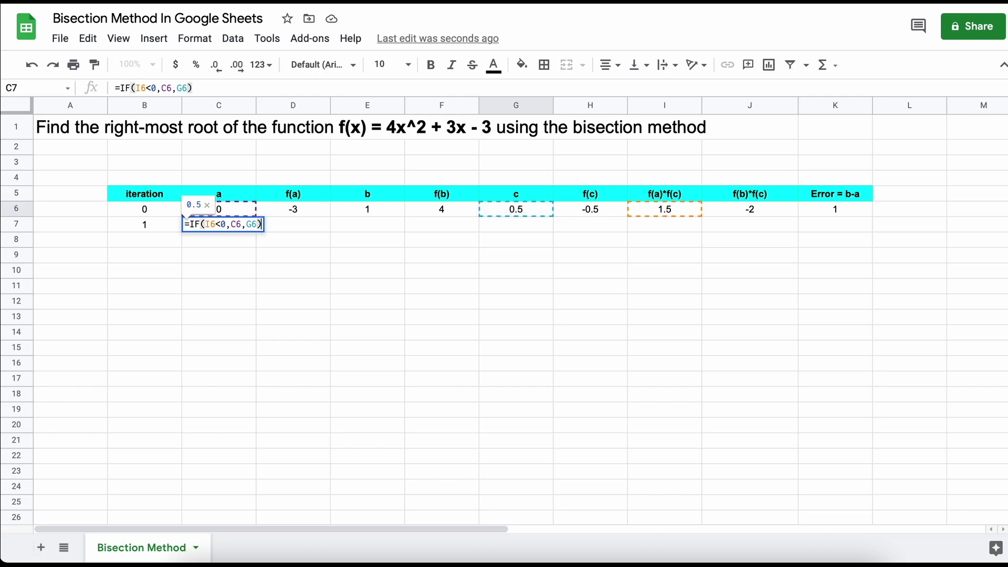
key("Return")
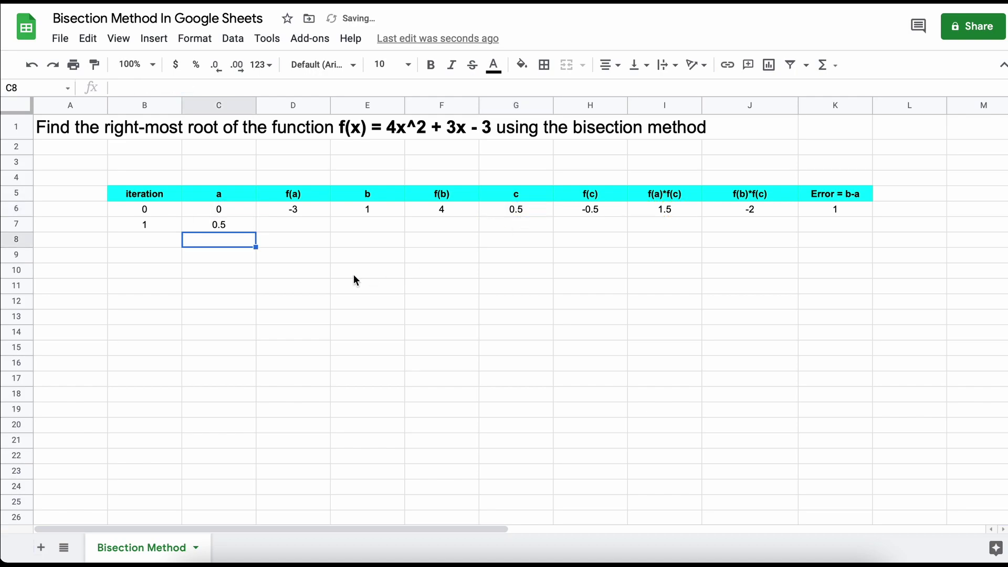
Enter =IF(J6<0,E6,G6) in E7, giving iteration 1's b = 1.
left_click(362, 225)
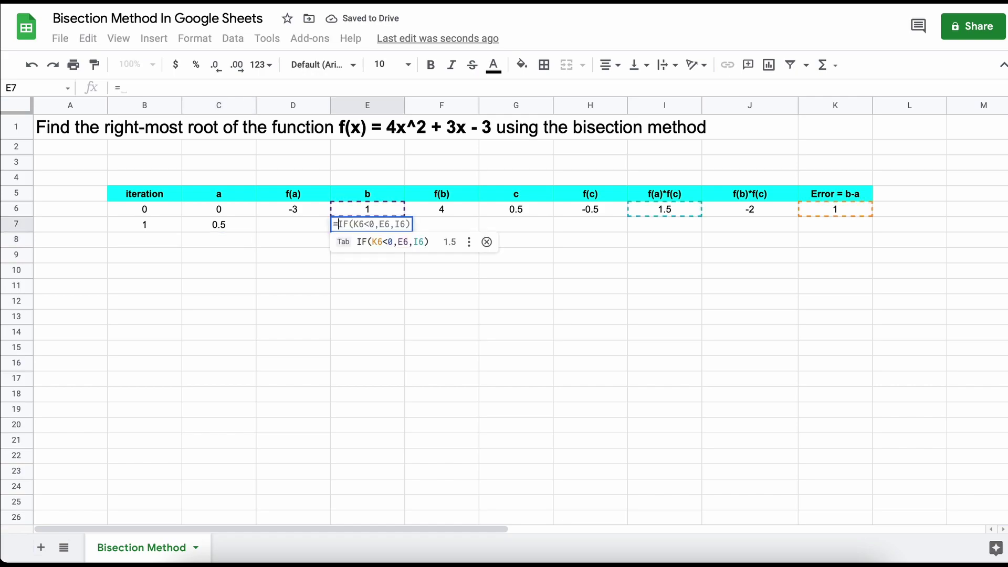
type("IF(")
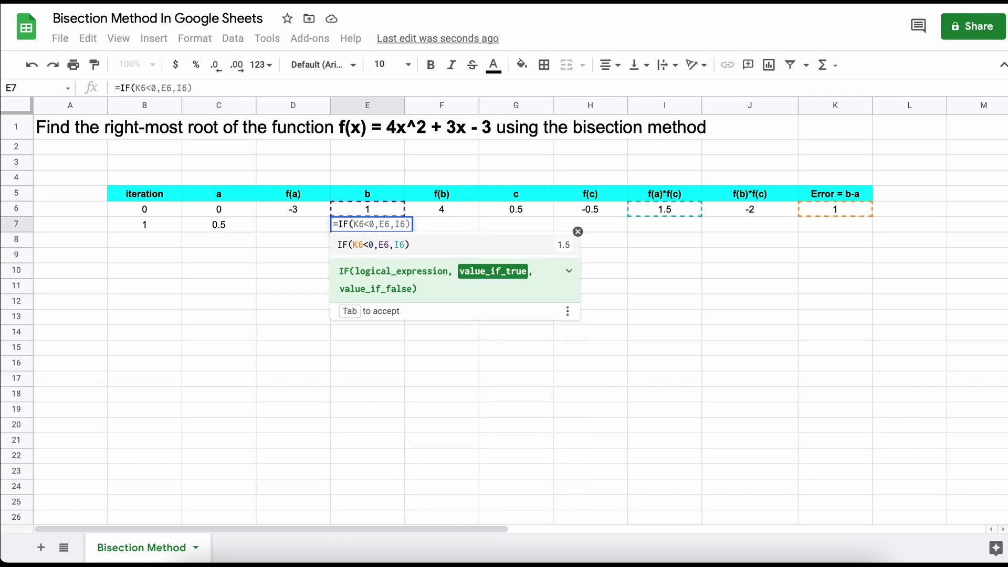
left_click(732, 205)
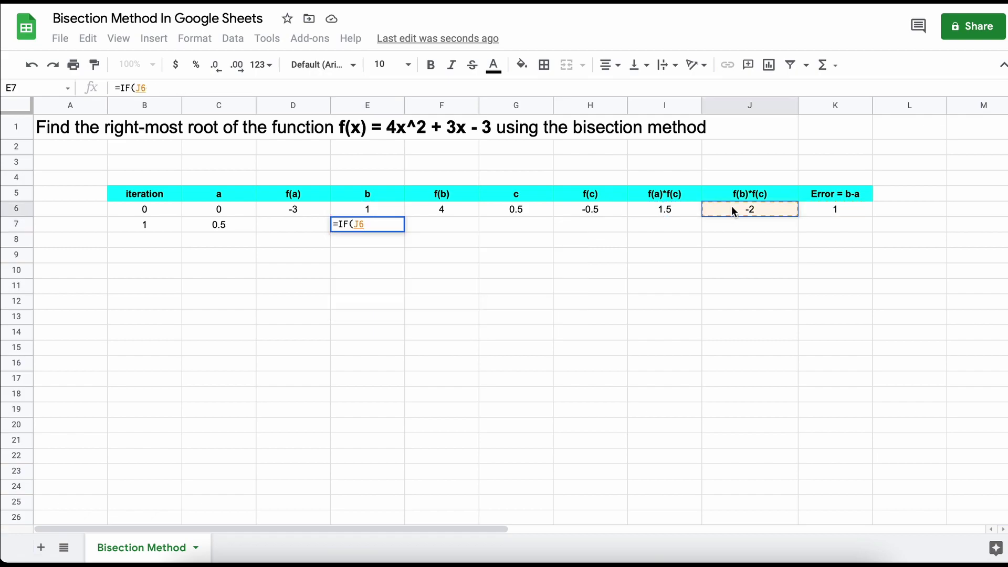
type("<0,")
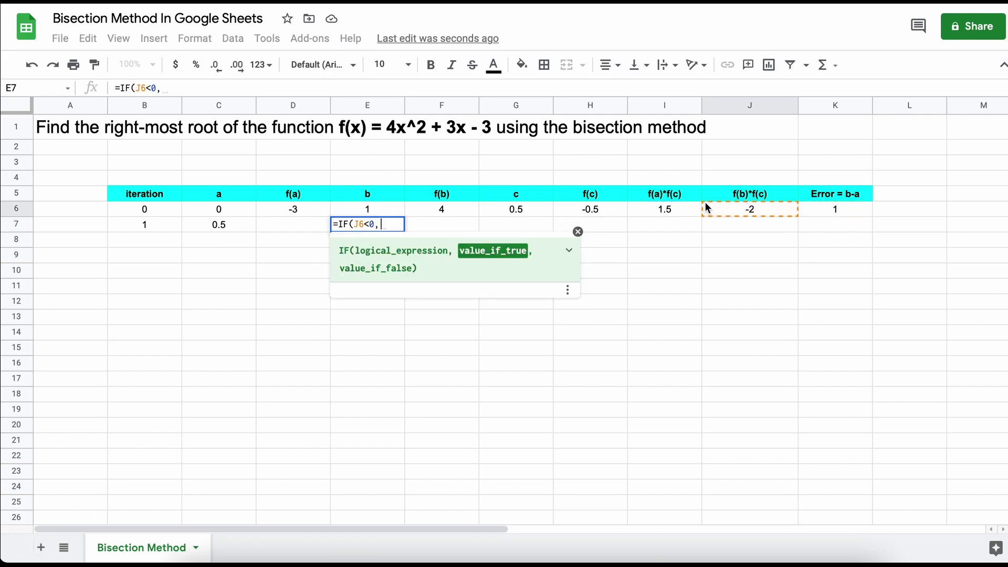
left_click(385, 210)
type(",")
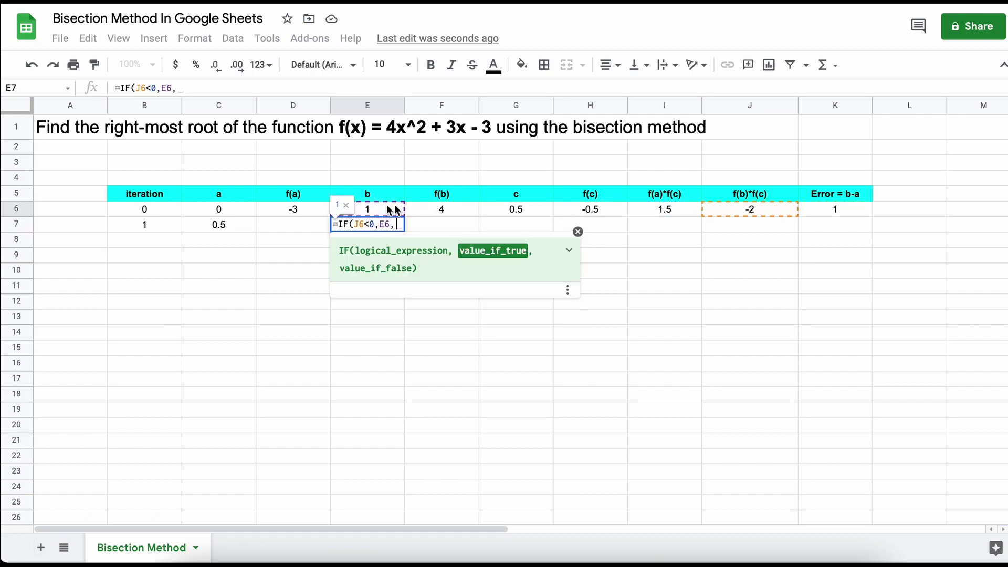
left_click(518, 210)
type(")")
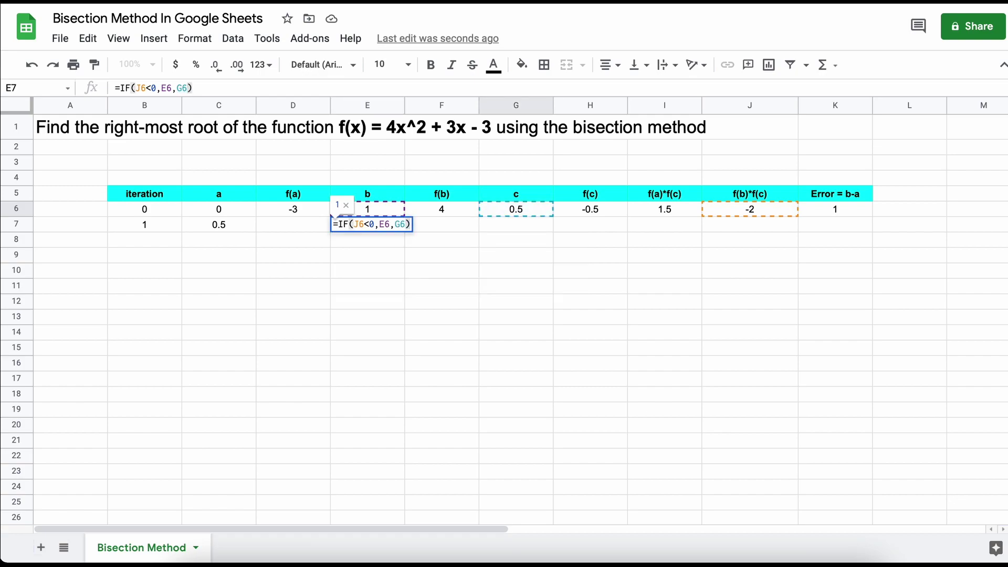
key("Return")
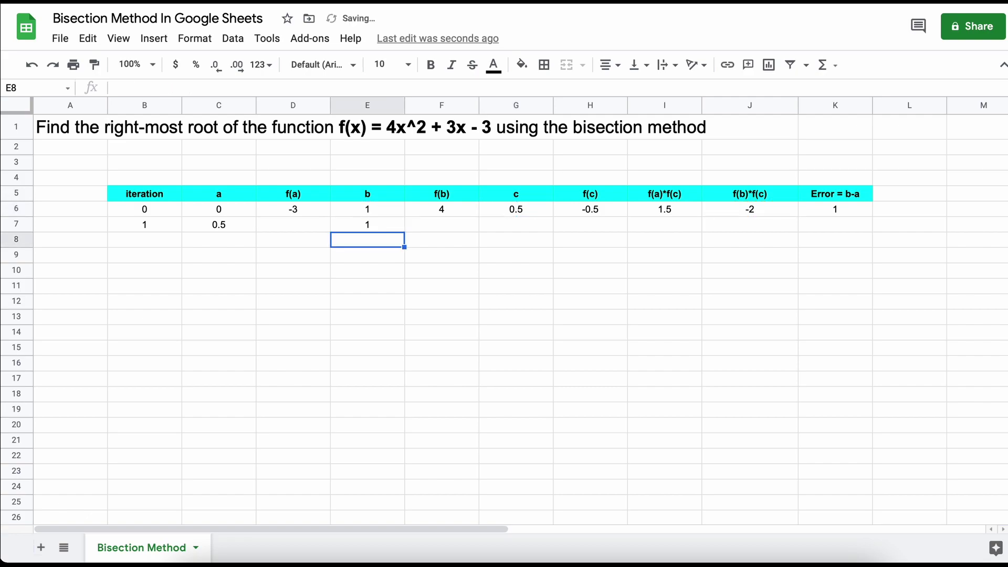
Fill the row 6 formulas for f(a) and F through K down into row 7.
left_click(322, 216)
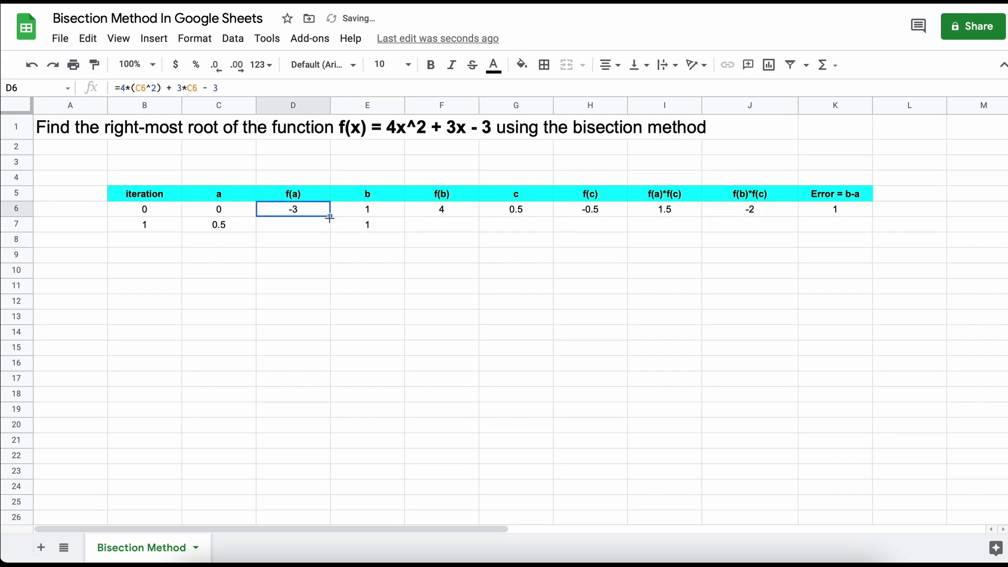
left_click_drag(330, 217, 332, 229)
left_click_drag(430, 206, 873, 226)
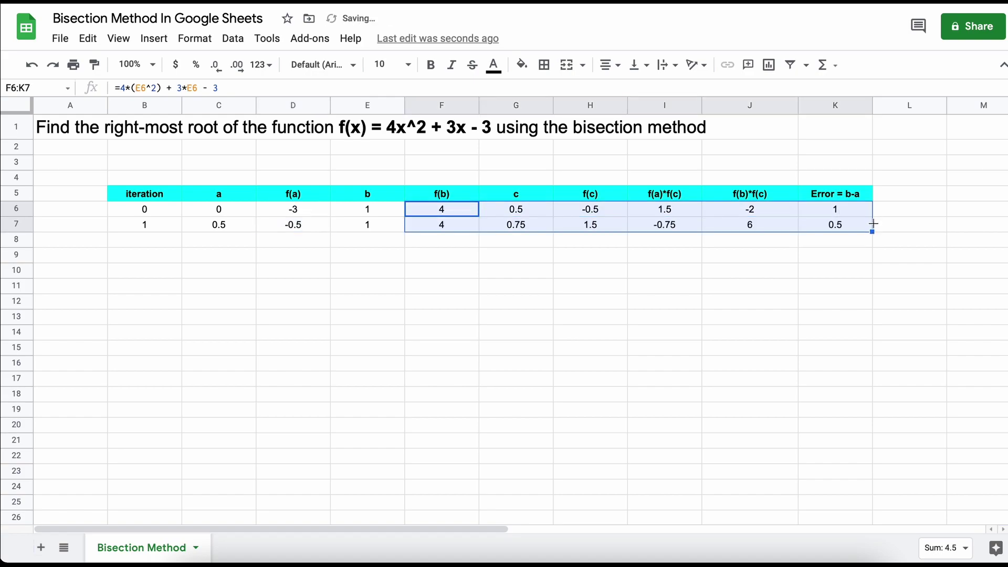
left_click(645, 278)
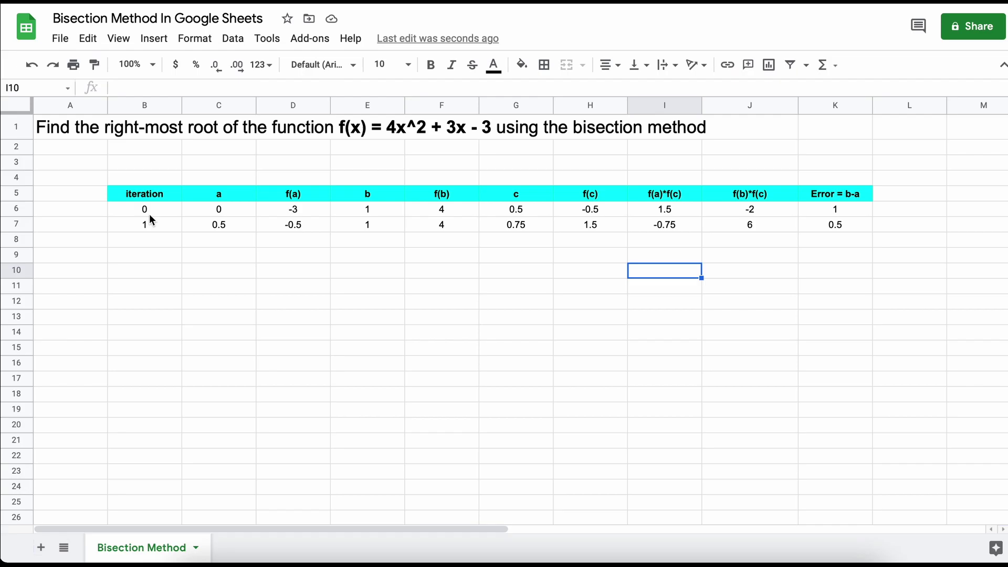
Extend the iteration rows down to row 13 and number iterations 0 to 7.
left_click_drag(147, 223, 806, 224)
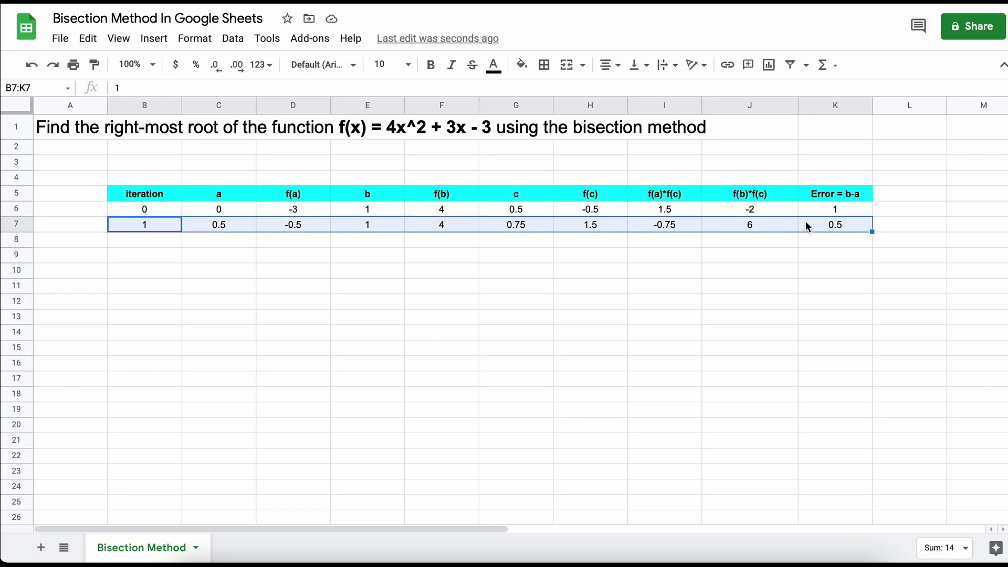
left_click_drag(873, 232, 871, 317)
left_click(157, 234)
type("2")
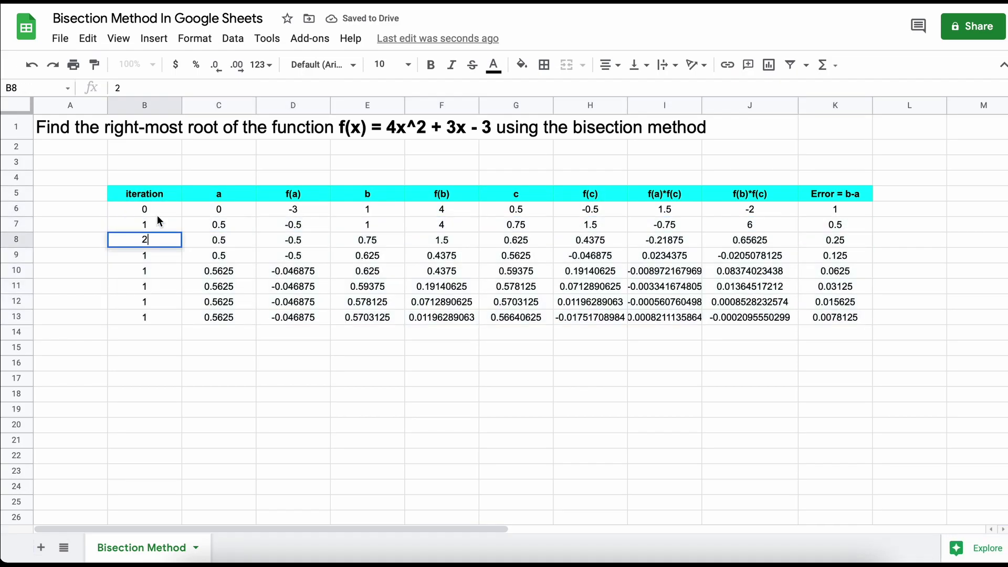
left_click_drag(148, 209, 181, 317)
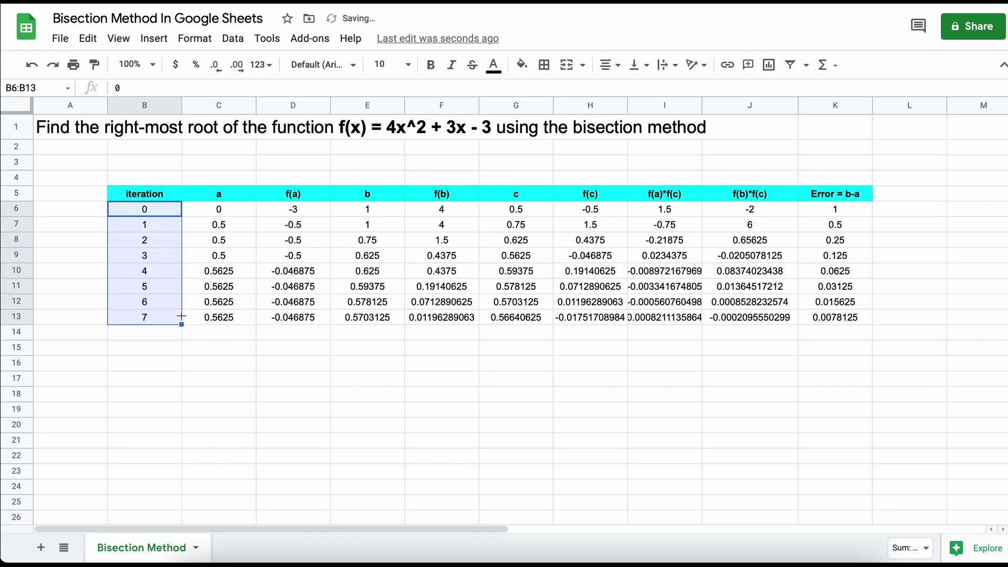
left_click_drag(843, 286, 825, 295)
Give the iteration 5 error value 0.03125 in K11 a bright green fill.
left_click(522, 64)
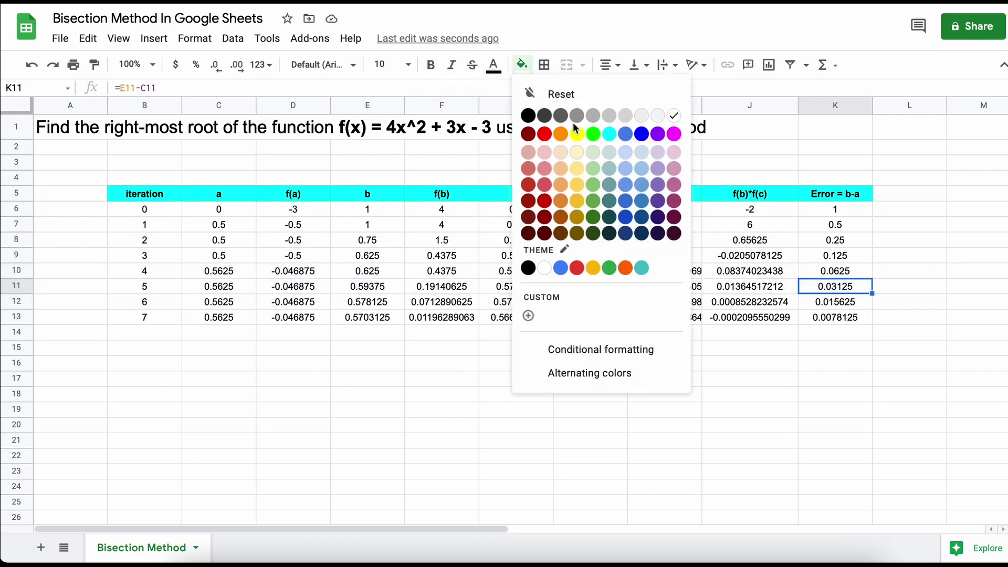
left_click(593, 135)
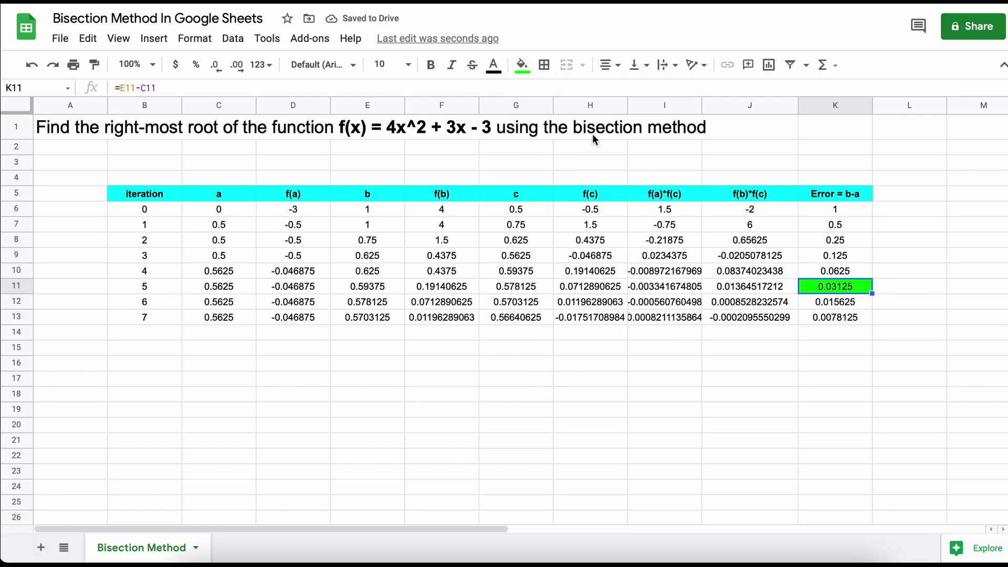
scroll(533, 175, "right", 4)
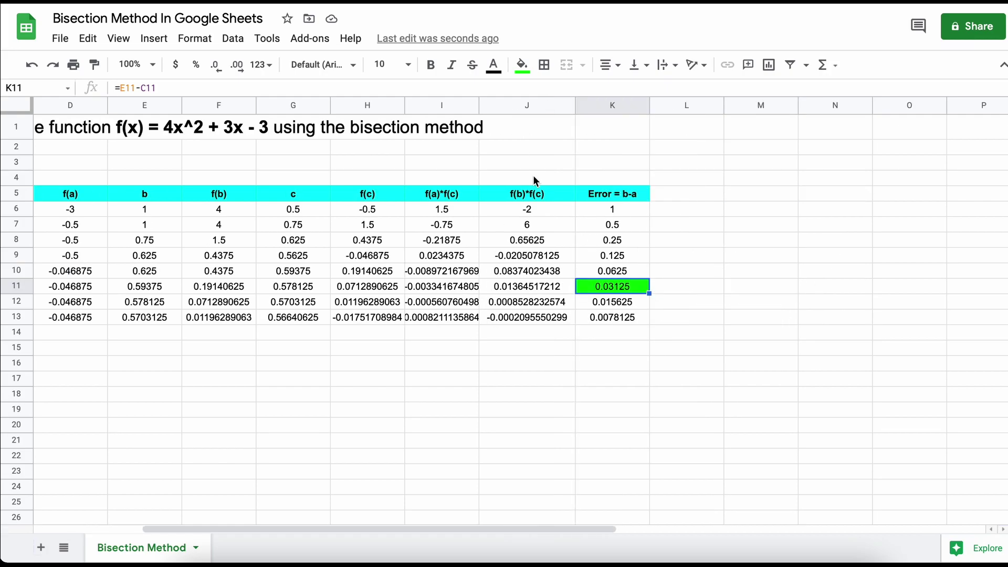
Enter the headings x in M4 and f(x) in N4, with x values 0 and 0.01 below x.
left_click(676, 179)
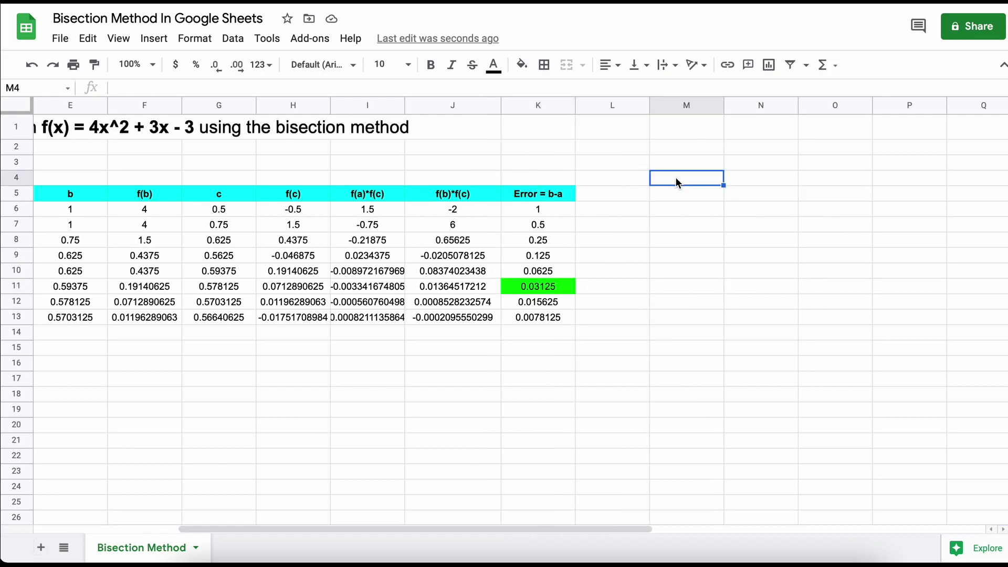
type("x")
key("Return")
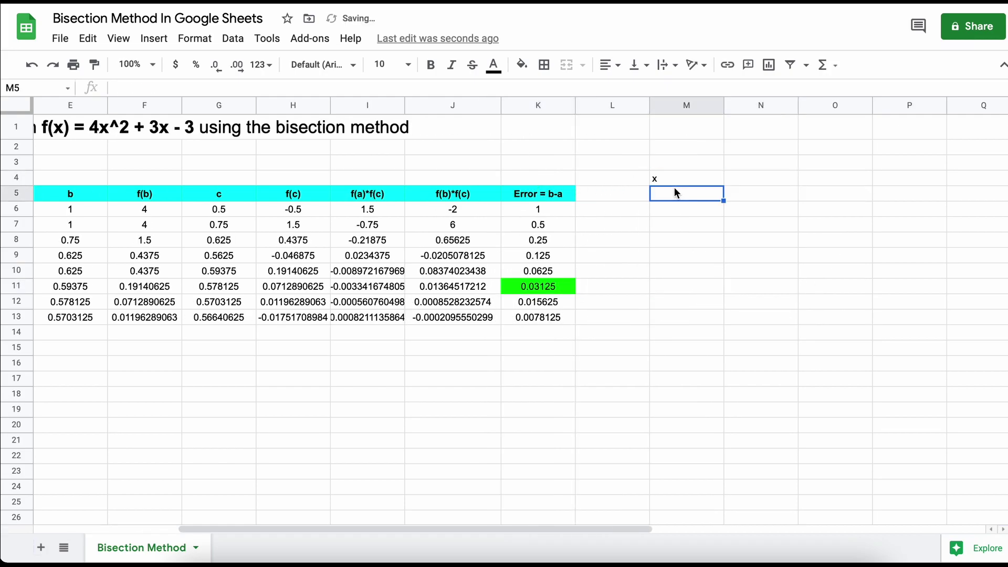
type("0")
key("Tab")
left_click(682, 209)
type("0.01")
left_click(757, 192)
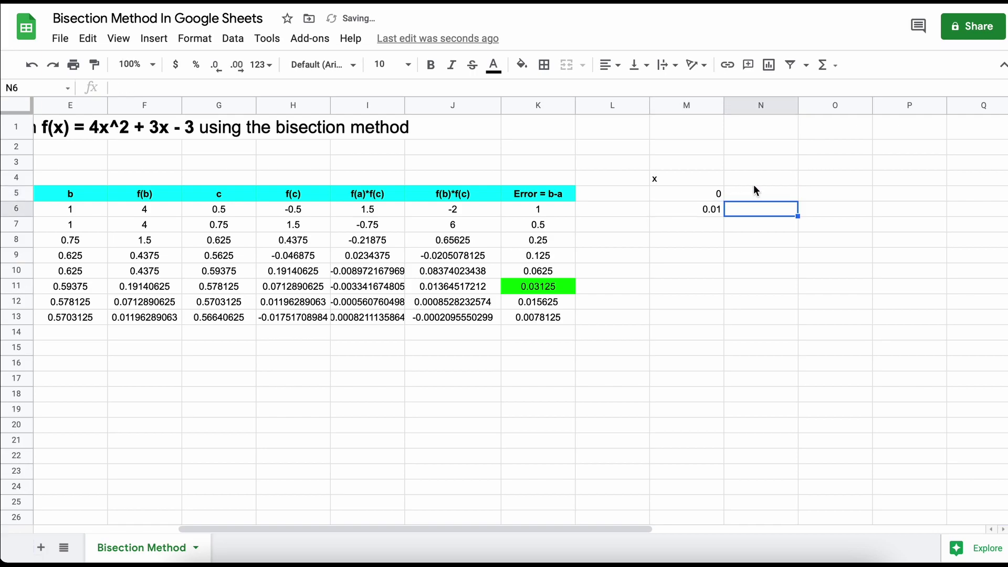
left_click(763, 181)
type("f(x0")
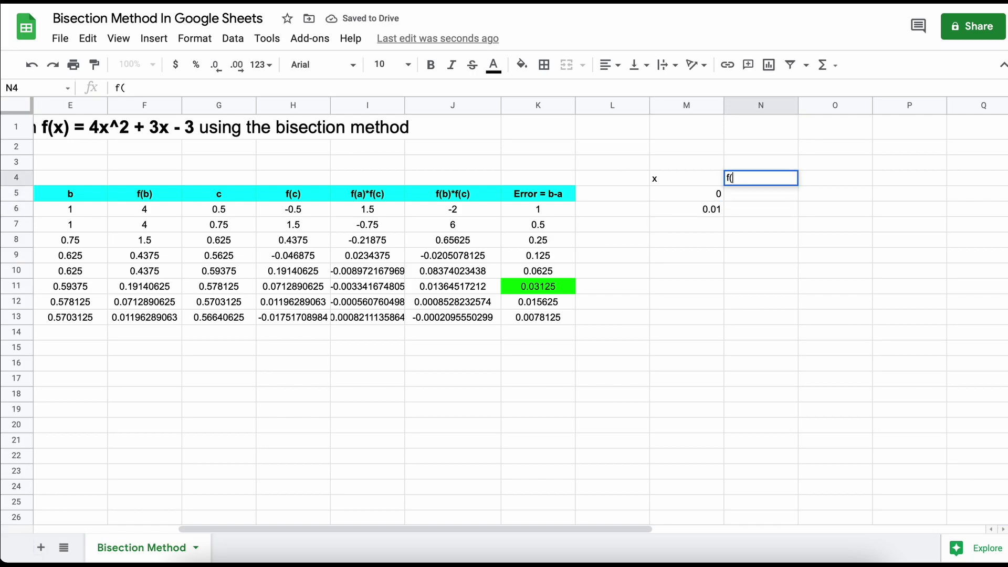
key("BackSpace")
type(")")
key("Tab")
Copy the f(c) formula into N5:N6, then fill M5:N6 down to row 105 (x = 1).
left_click(759, 195)
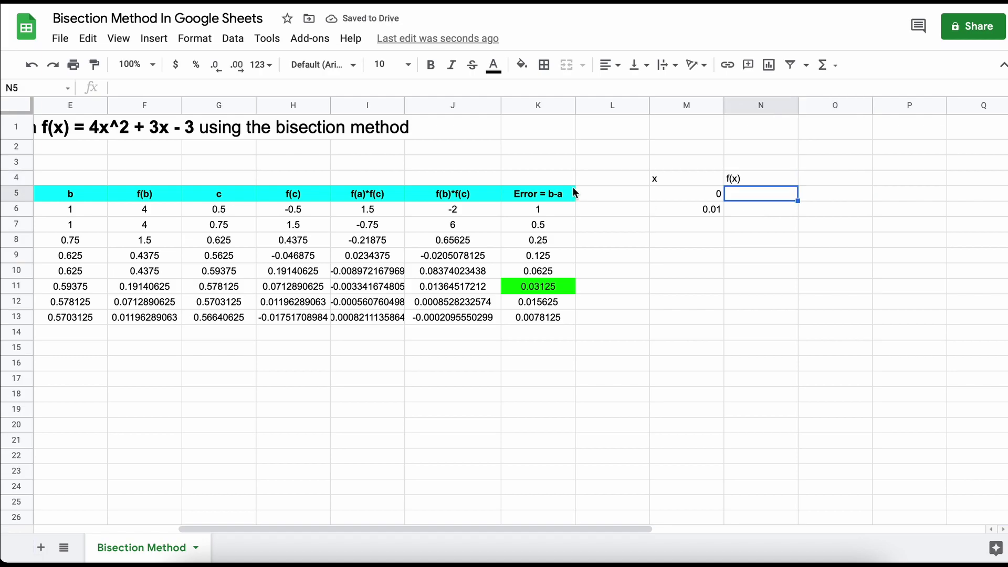
left_click(307, 210)
key("ctrl+c")
left_click(757, 181)
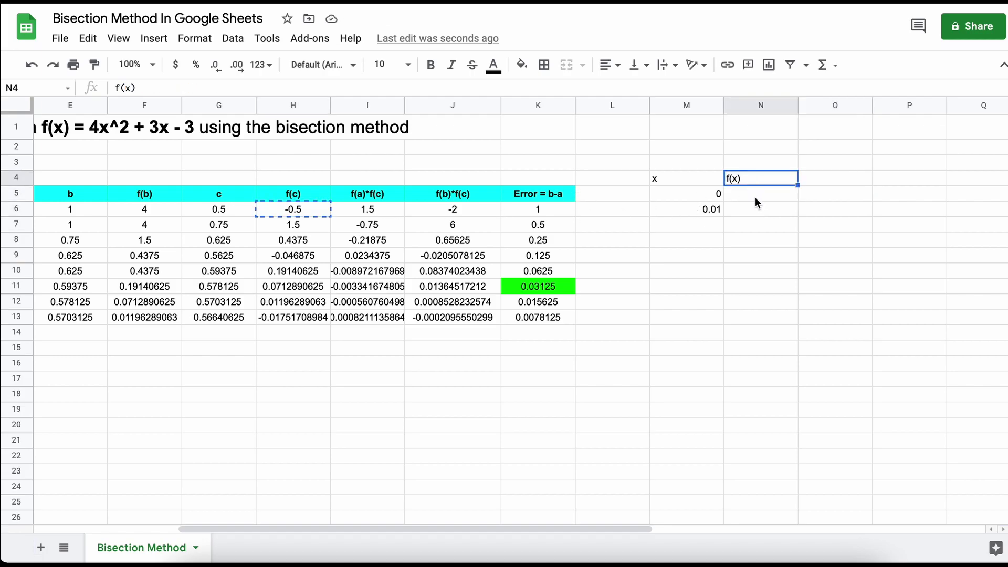
left_click(758, 194)
key("ctrl+v")
left_click(761, 209)
key("ctrl+v")
left_click(720, 197)
left_click(734, 204, "shift")
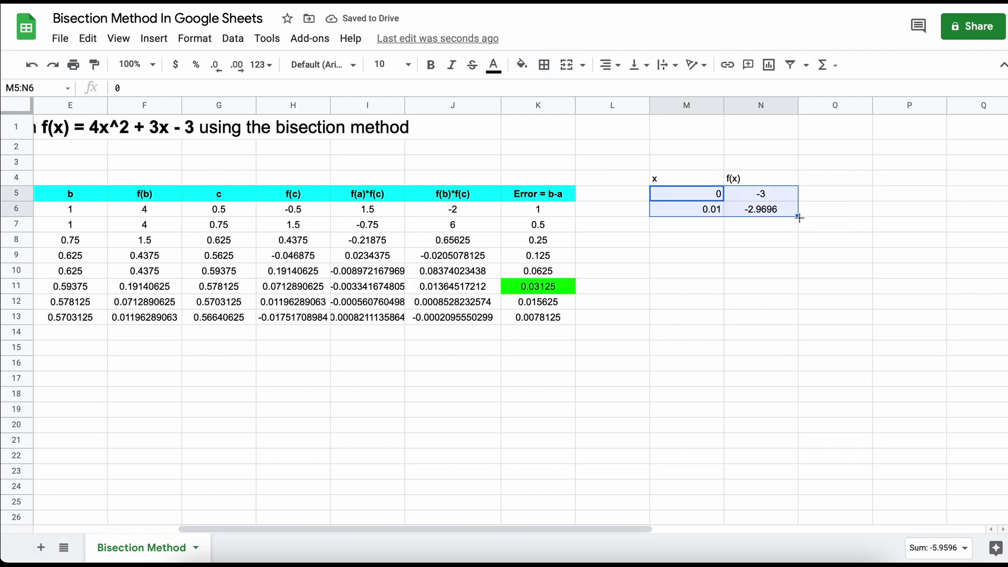
left_click_drag(797, 216, 797, 491)
scroll(787, 306, "up", 15)
scroll(787, 310, "right", 5)
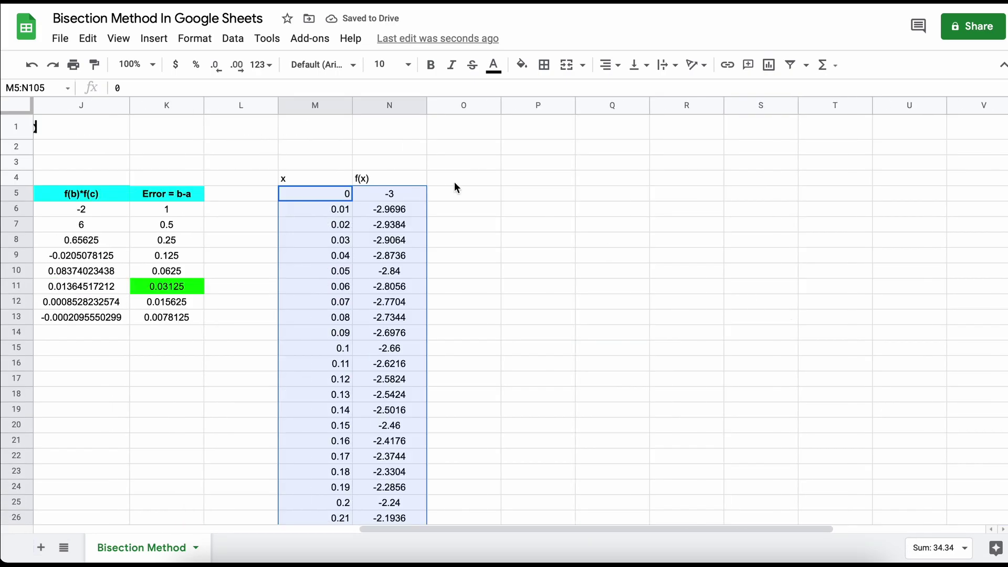
Insert a line chart of M4:N105 and move it beside the x and f(x) table.
left_click_drag(294, 179, 394, 396)
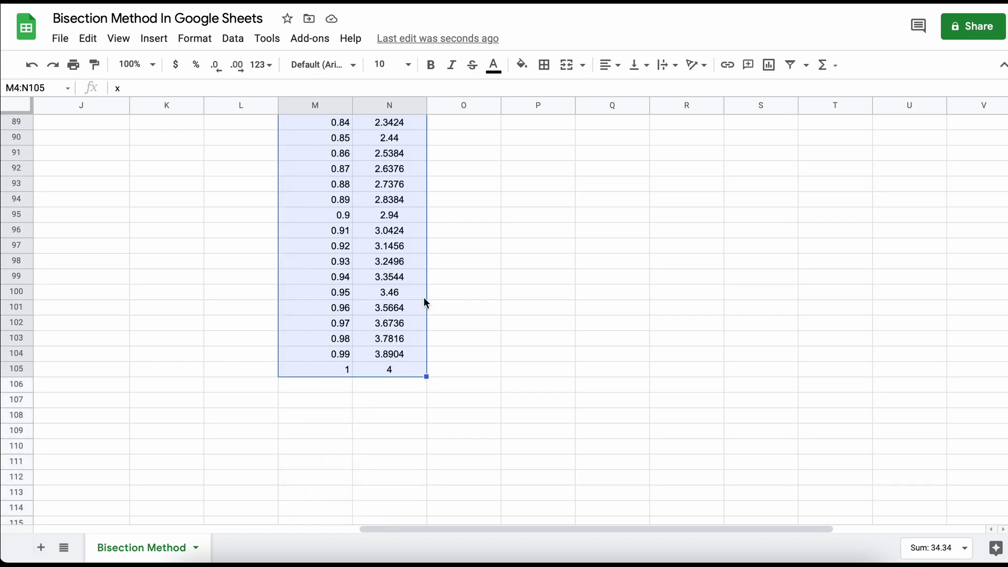
scroll(423, 301, "up", 20)
scroll(423, 301, "right", 3)
left_click(153, 39)
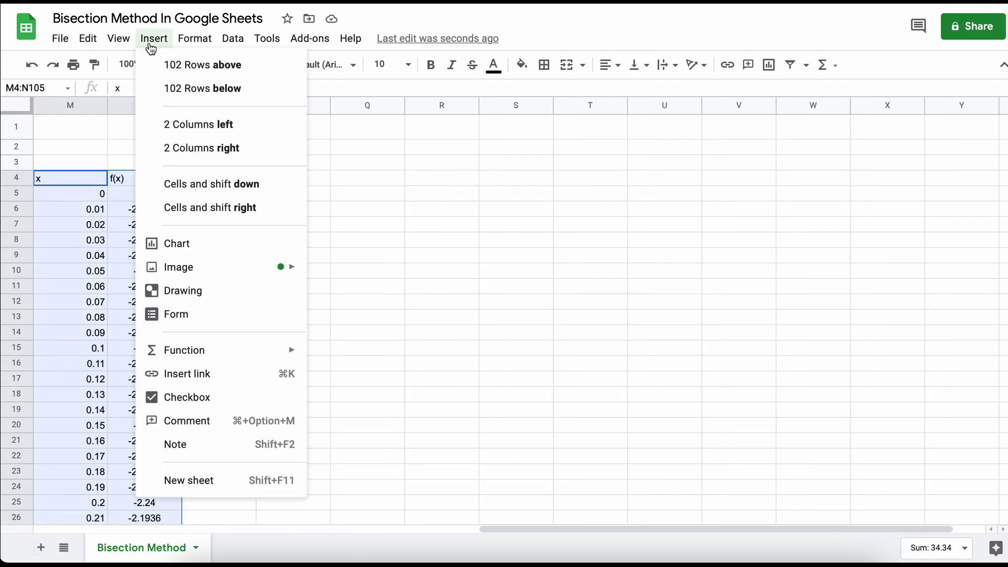
left_click(190, 251)
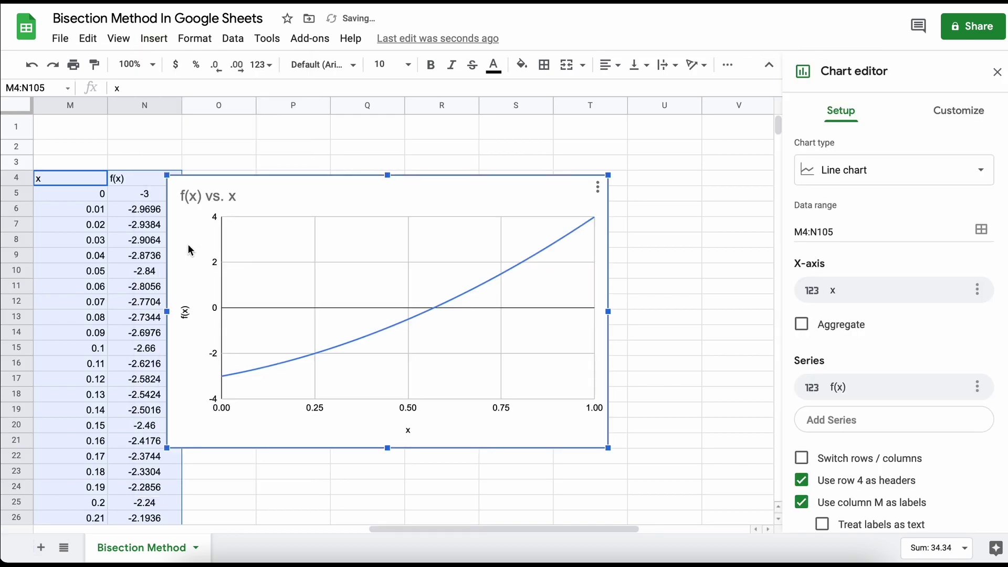
left_click_drag(331, 198, 378, 189)
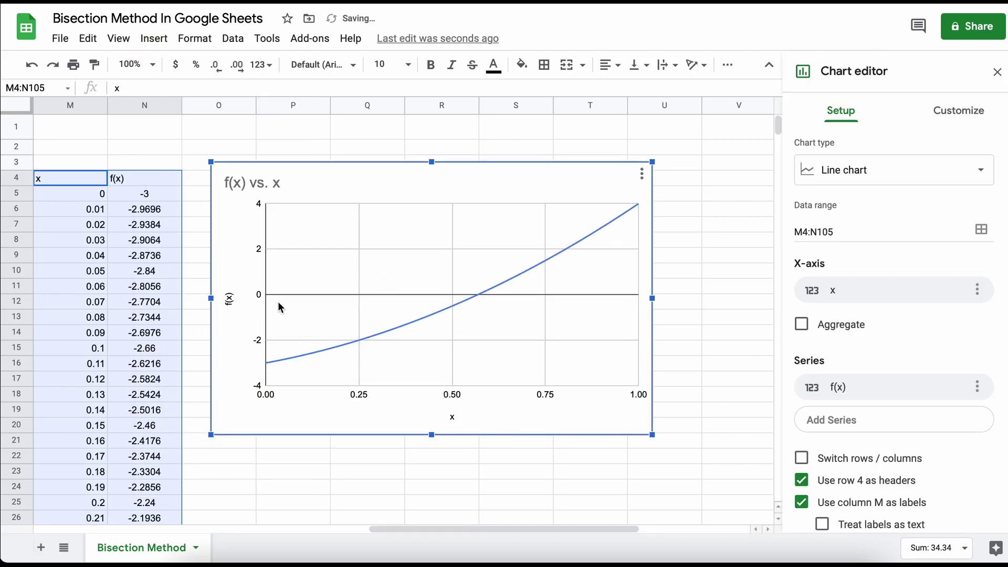
left_click(666, 189)
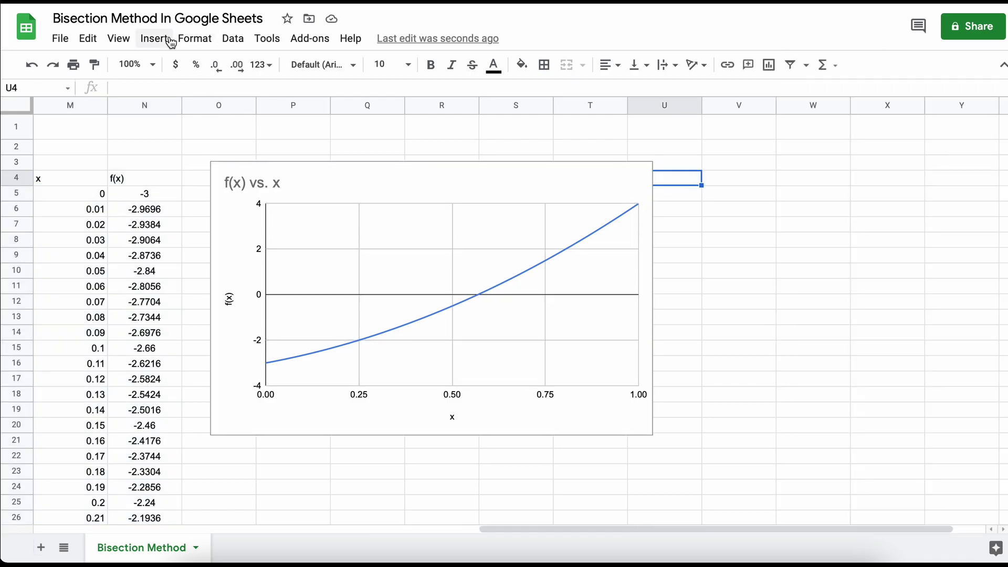
Draw a vertical line in a new drawing and save it onto the sheet.
scroll(118, 180, "left", 8)
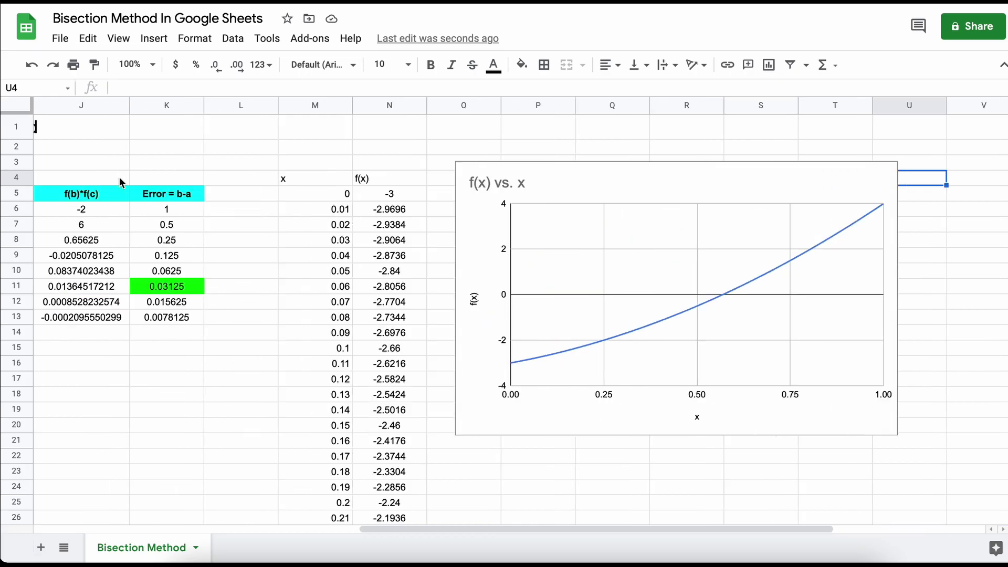
scroll(120, 181, "left", 1)
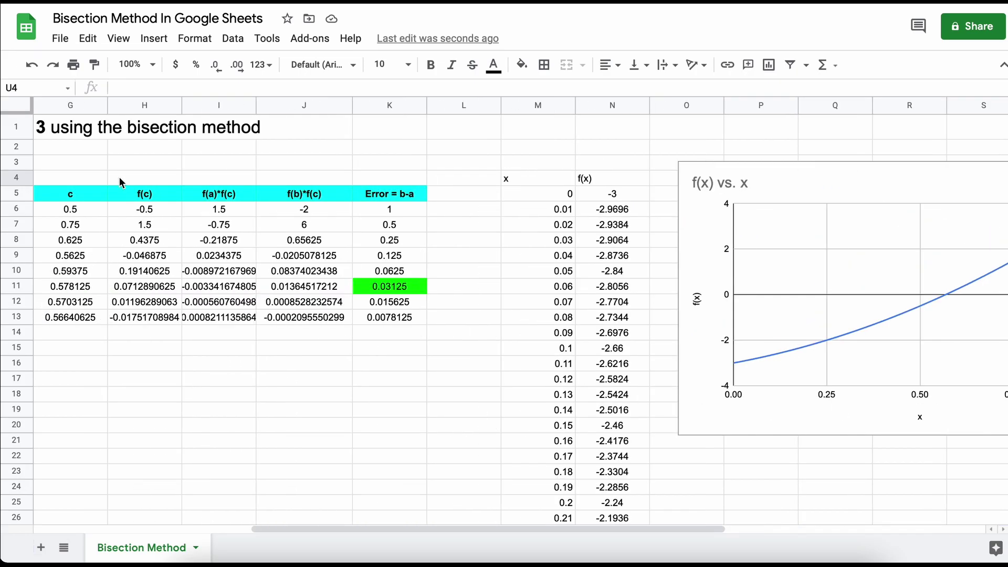
scroll(288, 227, "right", 4)
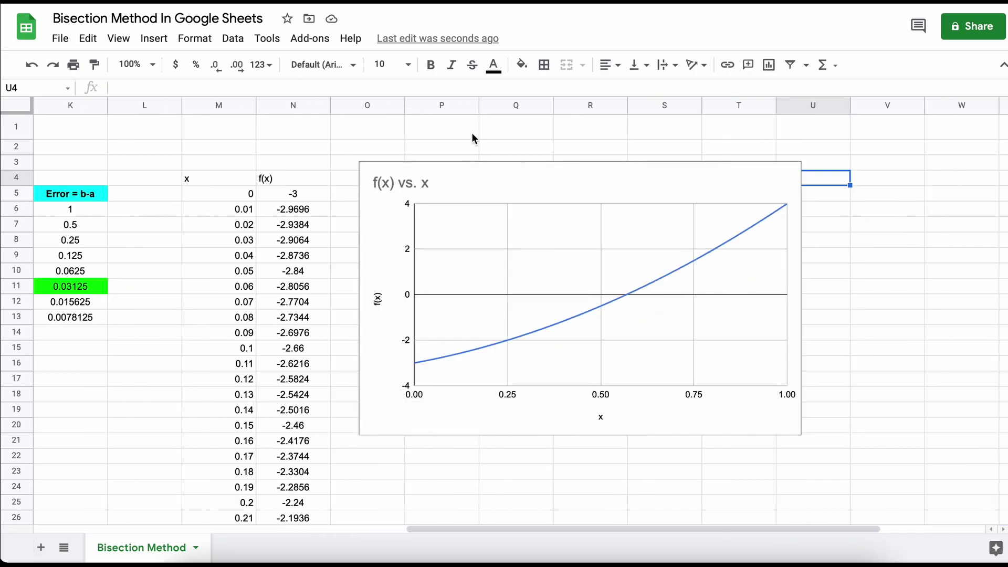
left_click(138, 46)
mouse_move(235, 266)
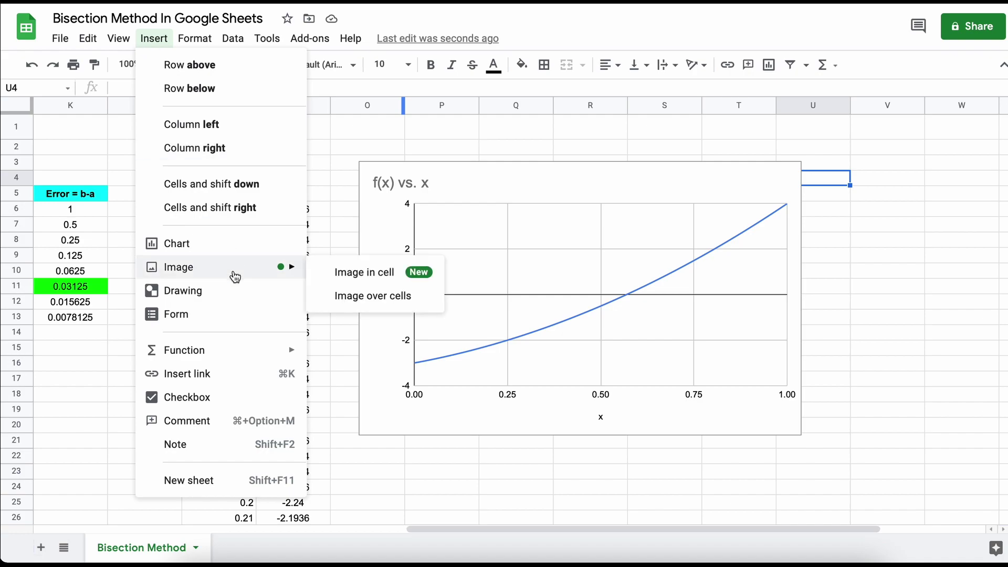
left_click(235, 290)
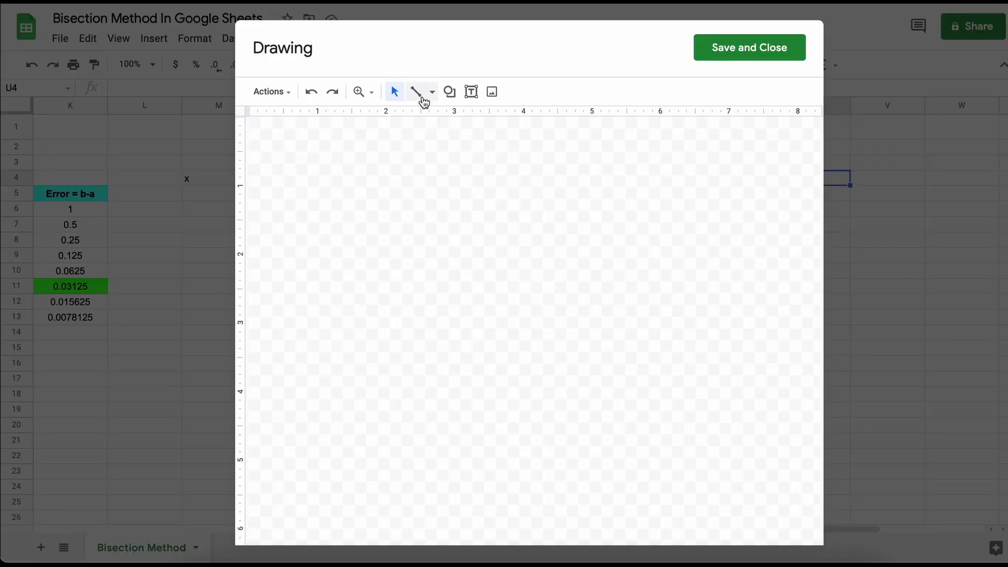
left_click(417, 93)
left_click_drag(531, 232, 530, 417)
left_click(750, 47)
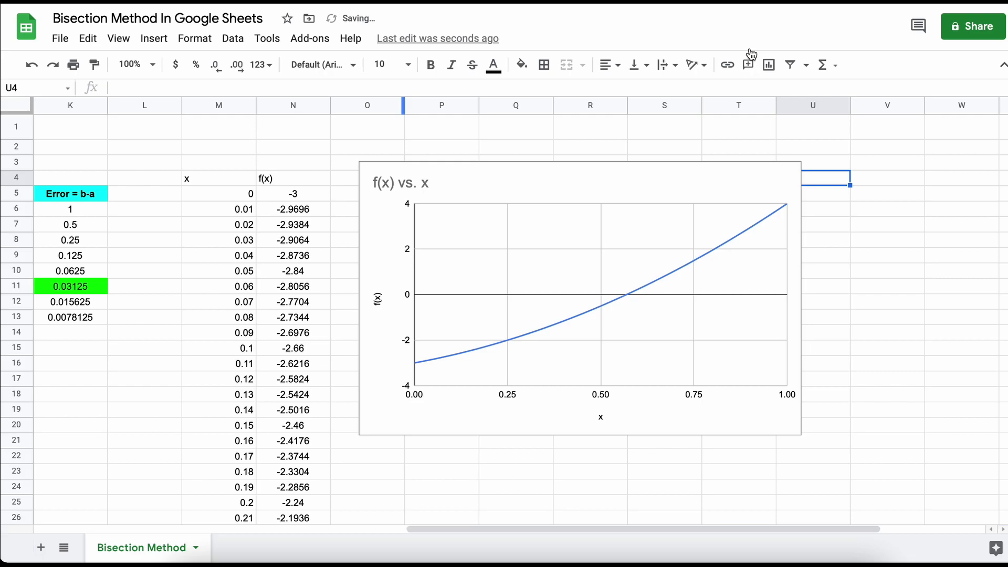
Position the vertical line over the chart's zero crossing near x = 0.58.
left_click_drag(792, 216, 635, 235)
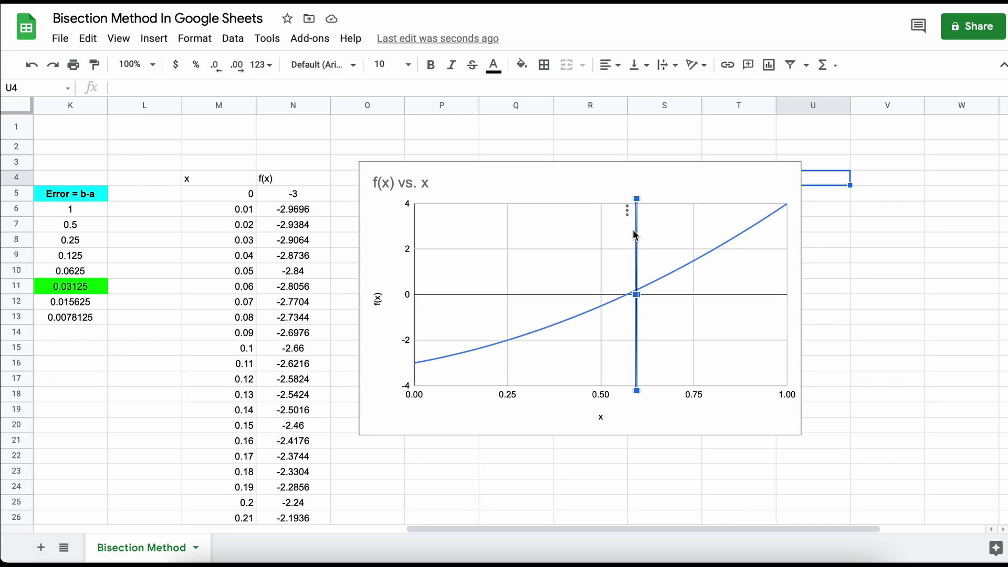
mouse_move(635, 234)
left_mouse_down()
mouse_move(616, 232)
mouse_move(633, 231)
left_mouse_up()
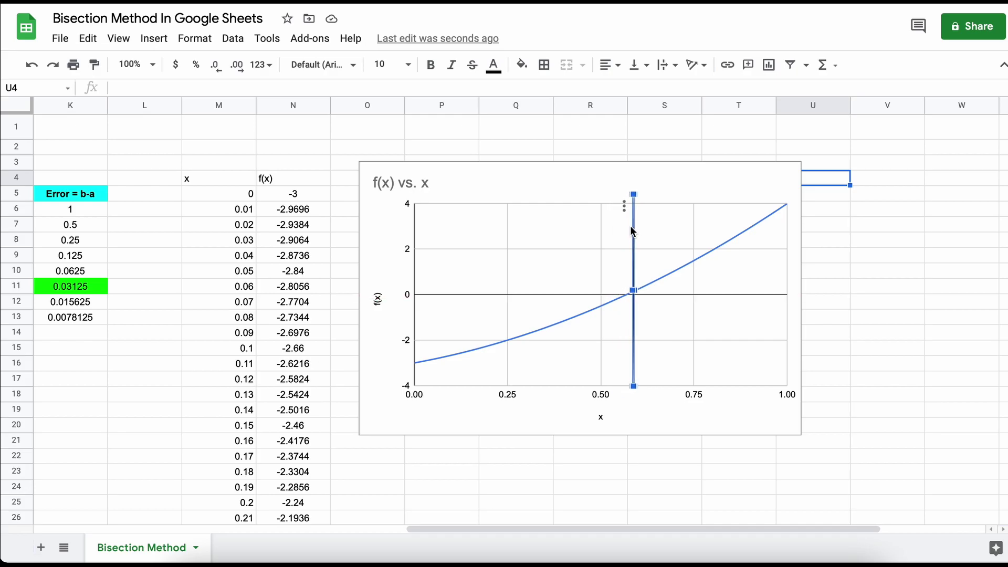
left_click(720, 192)
left_click(849, 198)
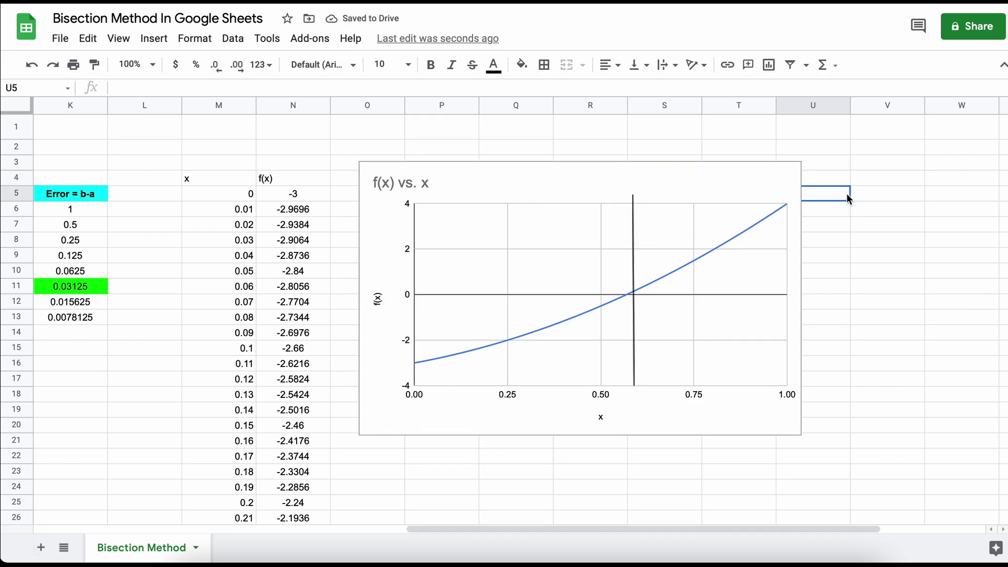
Insert a new empty column to the left of column L.
scroll(729, 214, "left", 3)
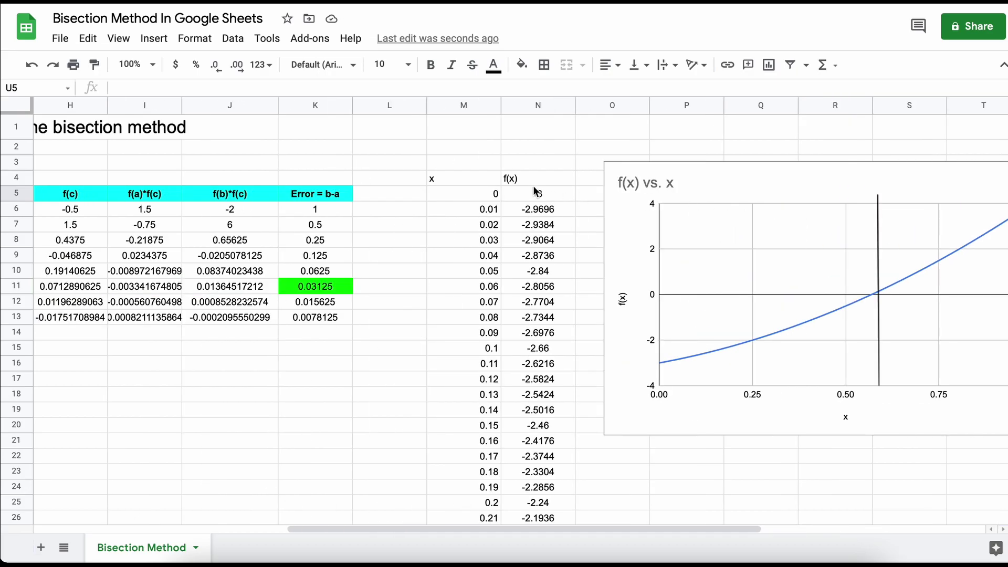
right_click(408, 105)
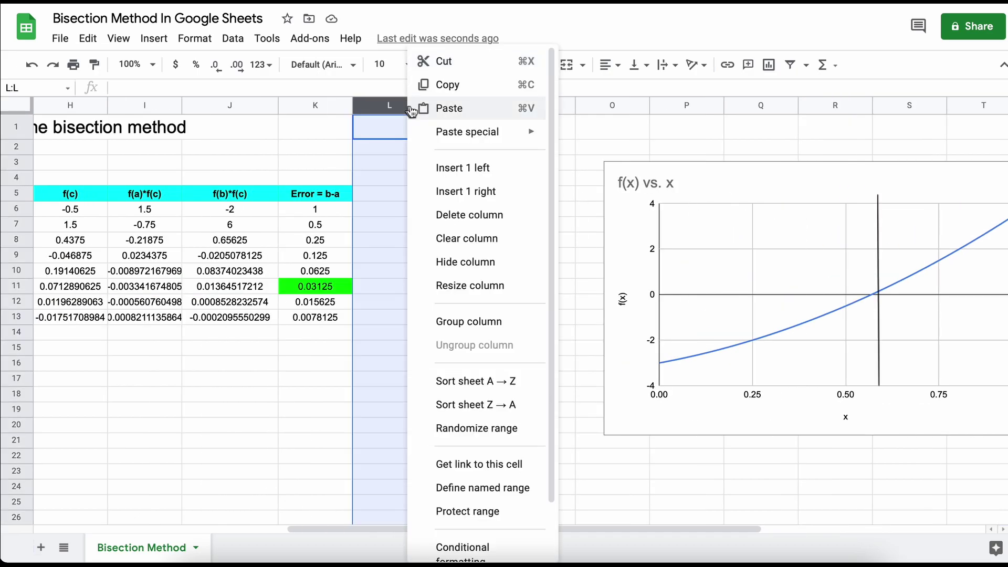
left_click(452, 171)
Copy the cyan Error = b-a header into L5 and retype it as 'Root B/T B & A'.
left_click(408, 196)
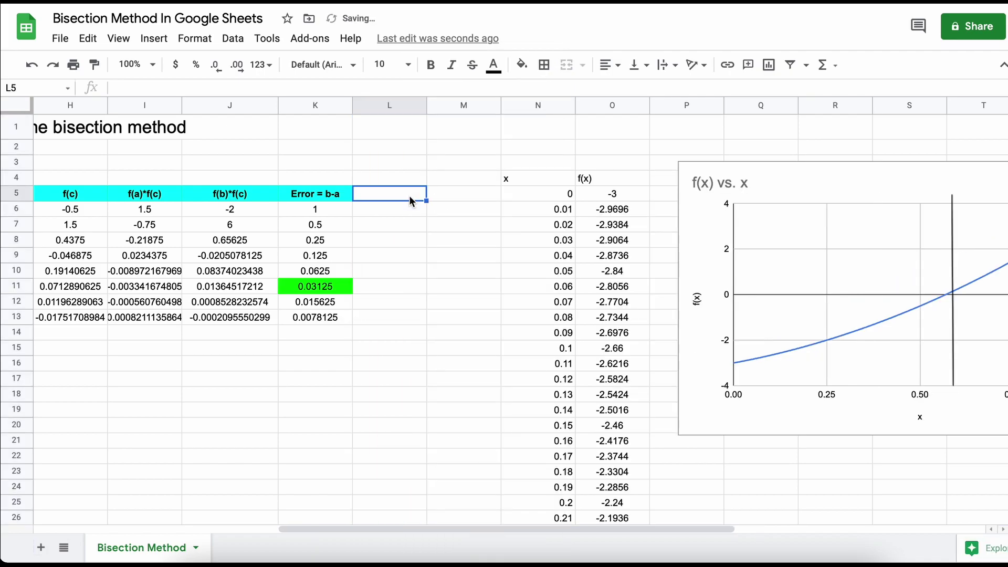
left_click(349, 193)
key("ctrl+c")
left_click(409, 199)
key("ctrl+v")
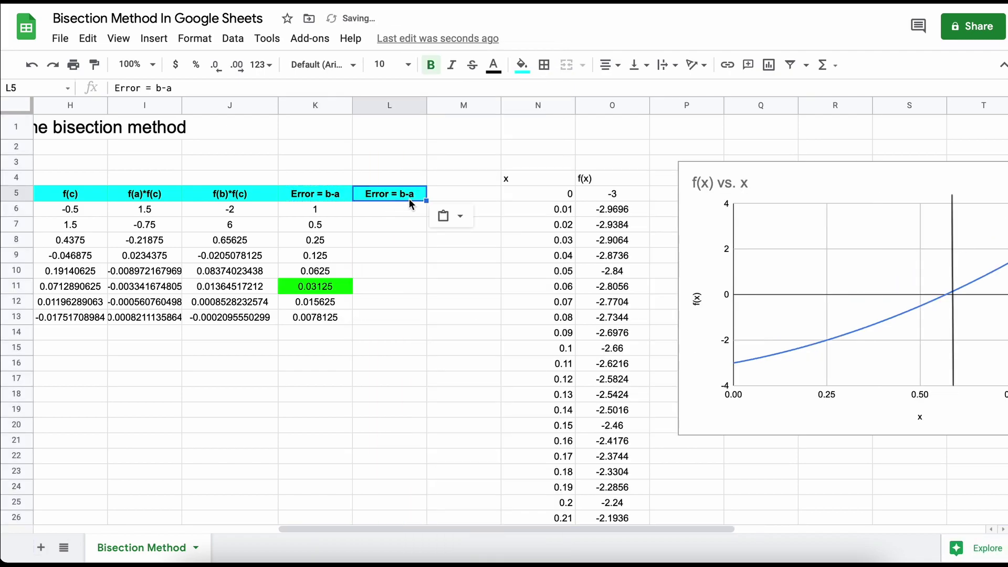
type("Root B")
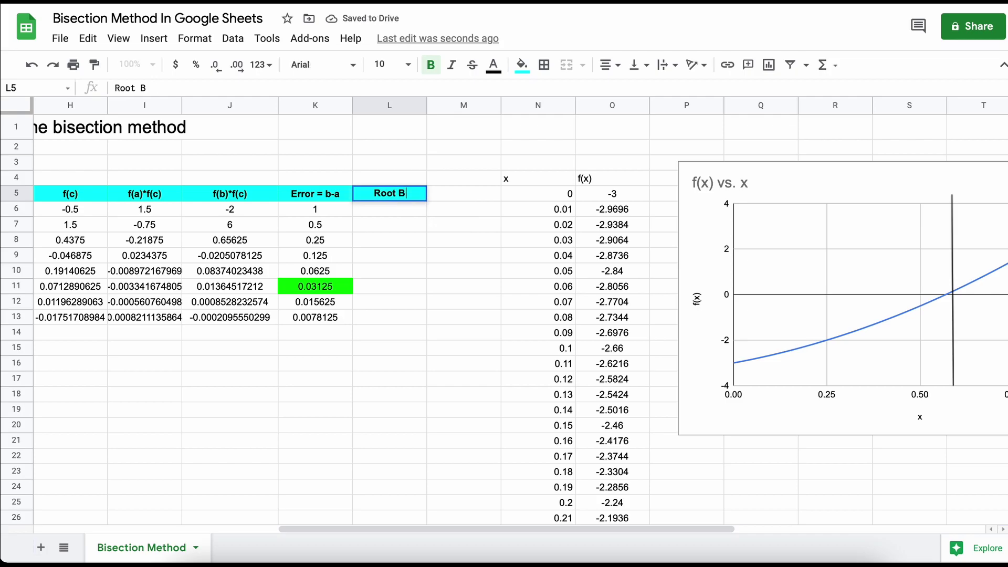
type("/T B & A")
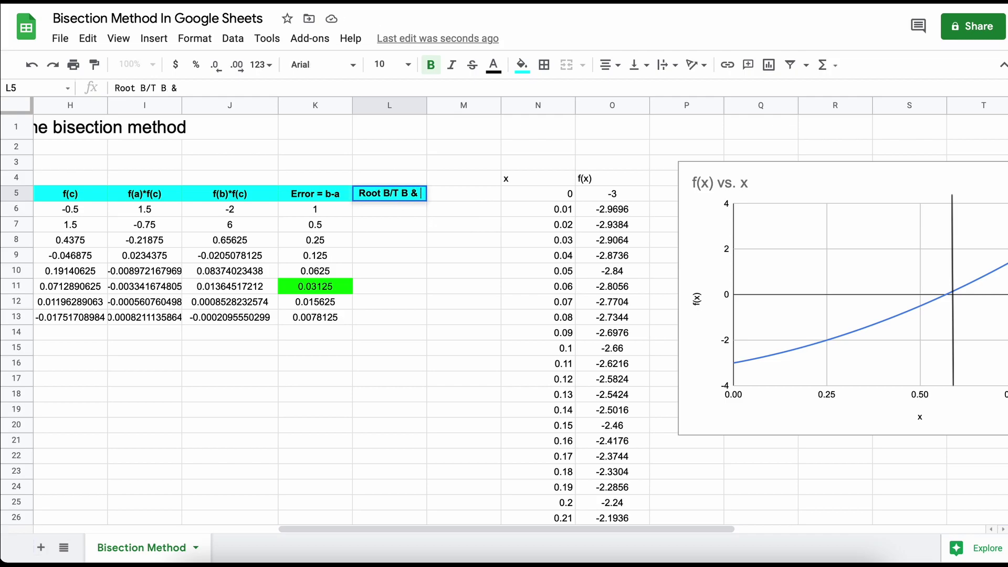
left_click(433, 269)
left_click(409, 207)
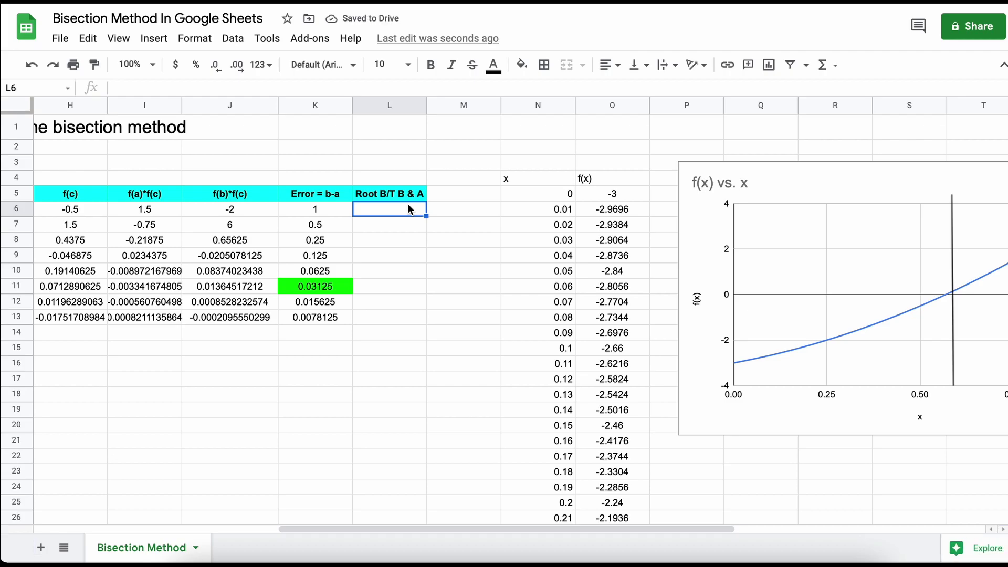
Enter =IF(OR(I6<0,J6<0),TRUE,FALSE) in L6 and fill it down to L13.
type("=")
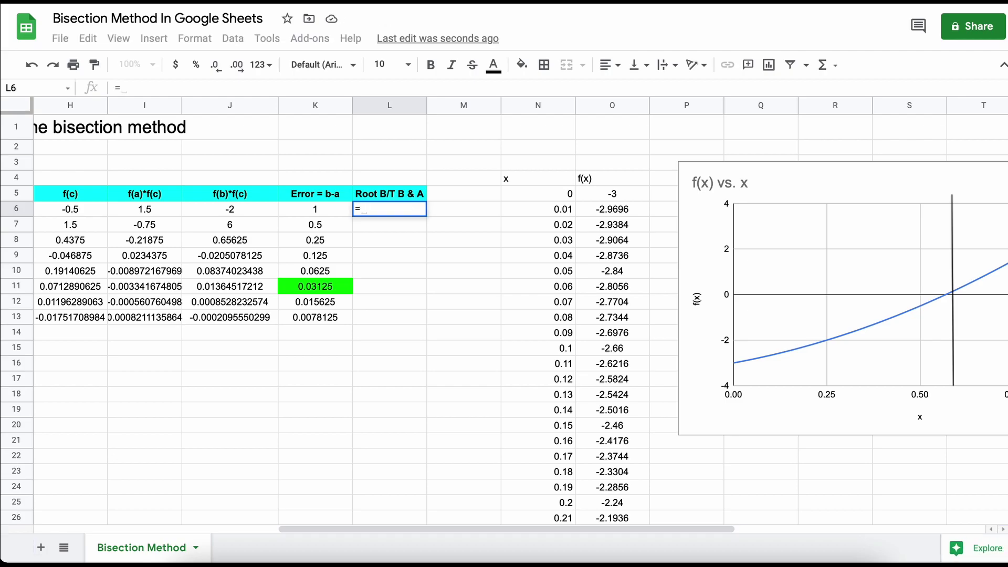
type("IF(OR(")
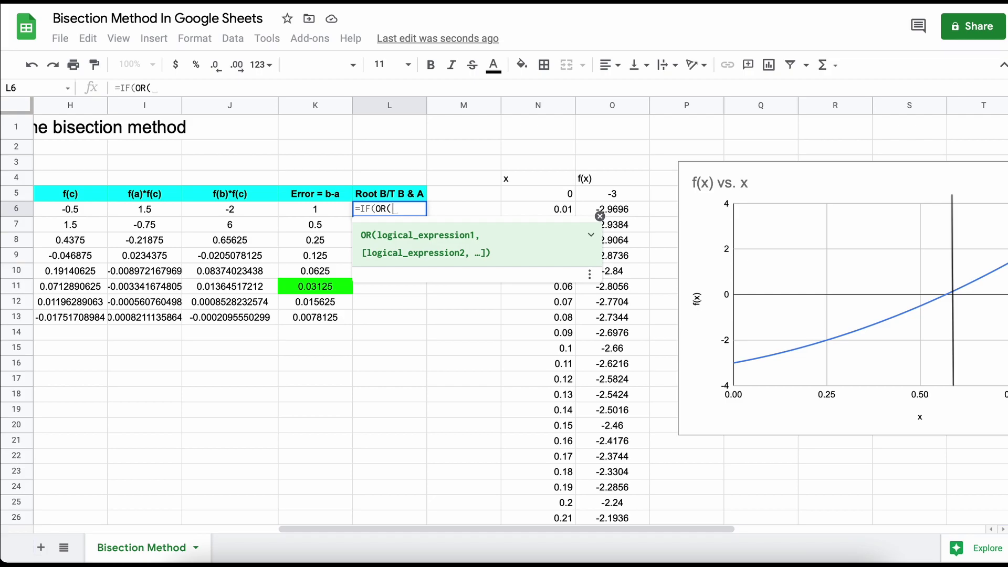
left_click(177, 212)
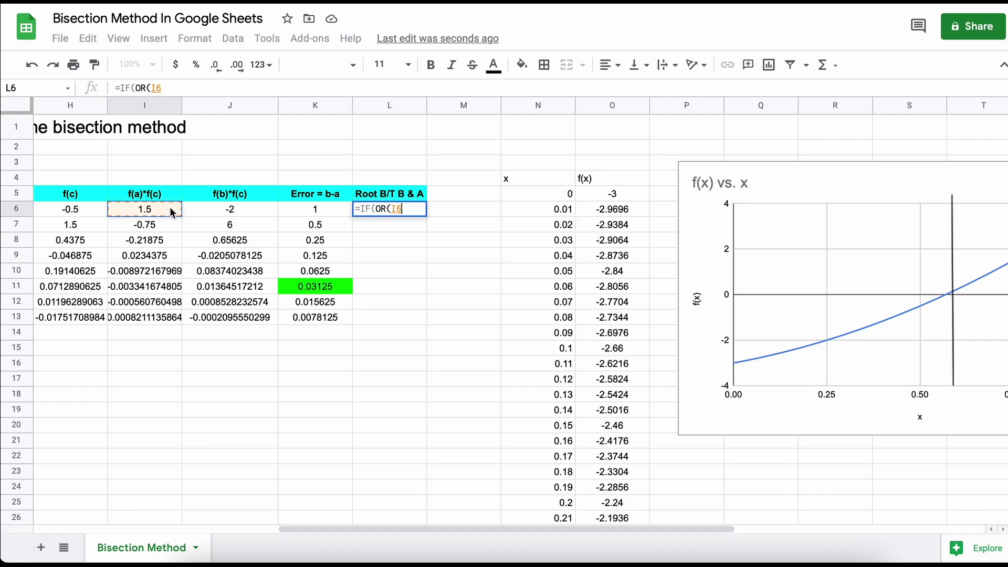
type("<0,")
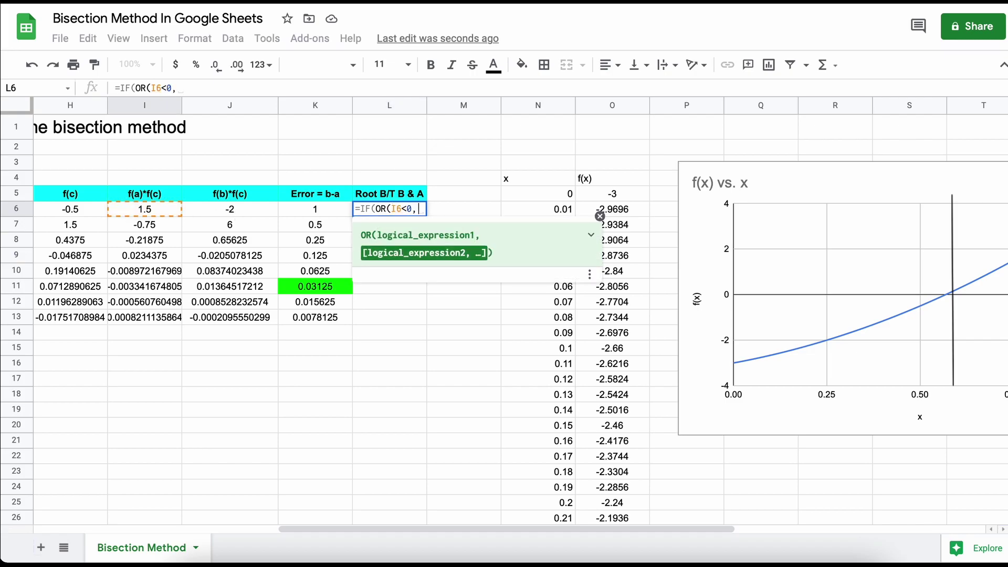
left_click(206, 211)
type("<")
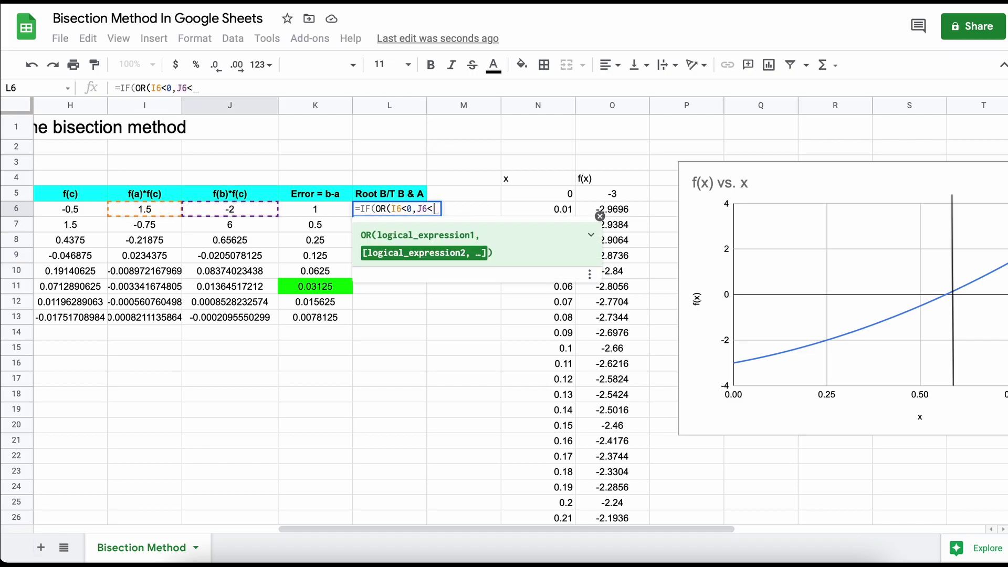
type("0)")
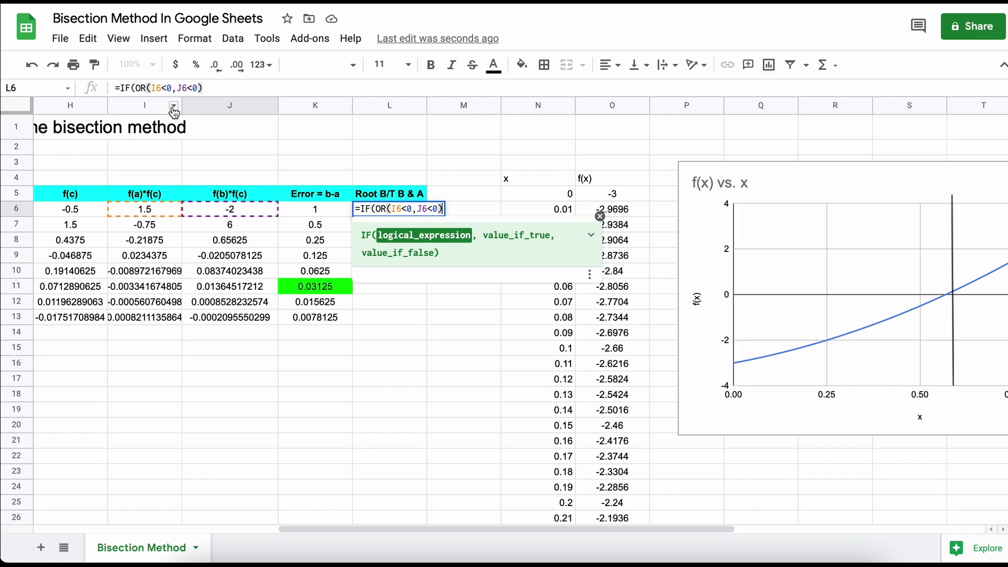
type(",TRUE, ")
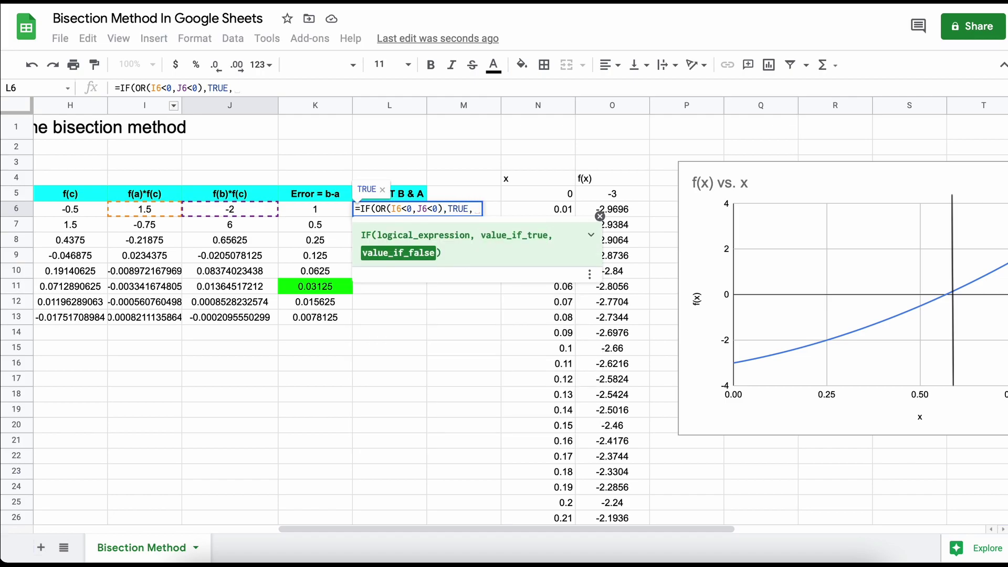
type("FALSE)")
key("Return")
left_click(422, 210)
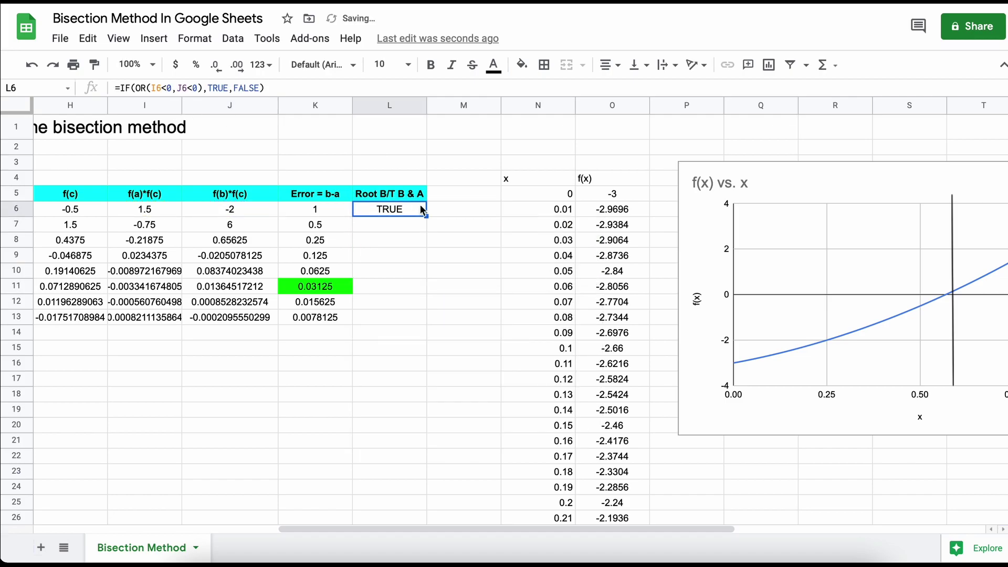
left_click_drag(425, 215, 428, 317)
left_click(460, 277)
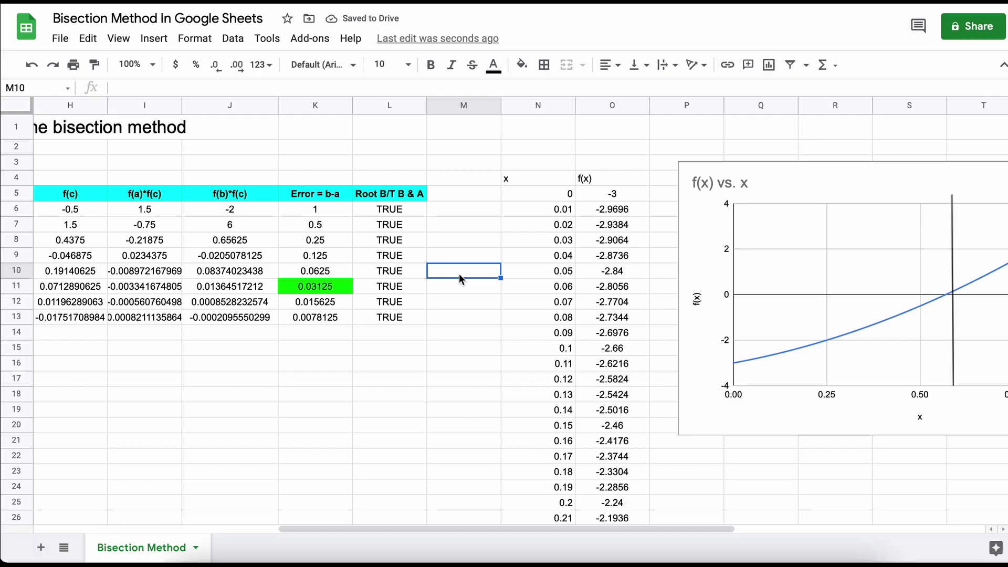
scroll(459, 273, "right", 6)
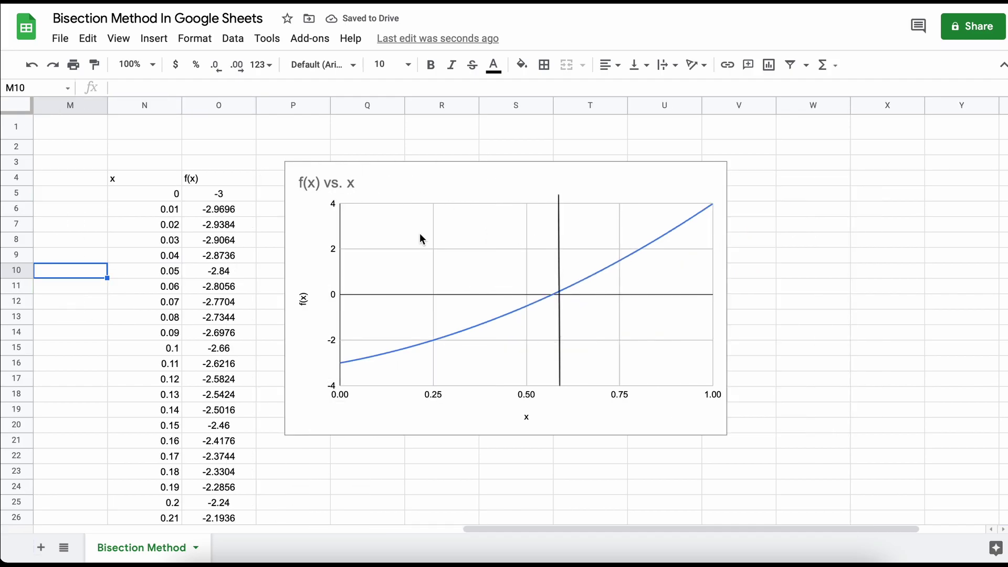
scroll(420, 235, "left", 12)
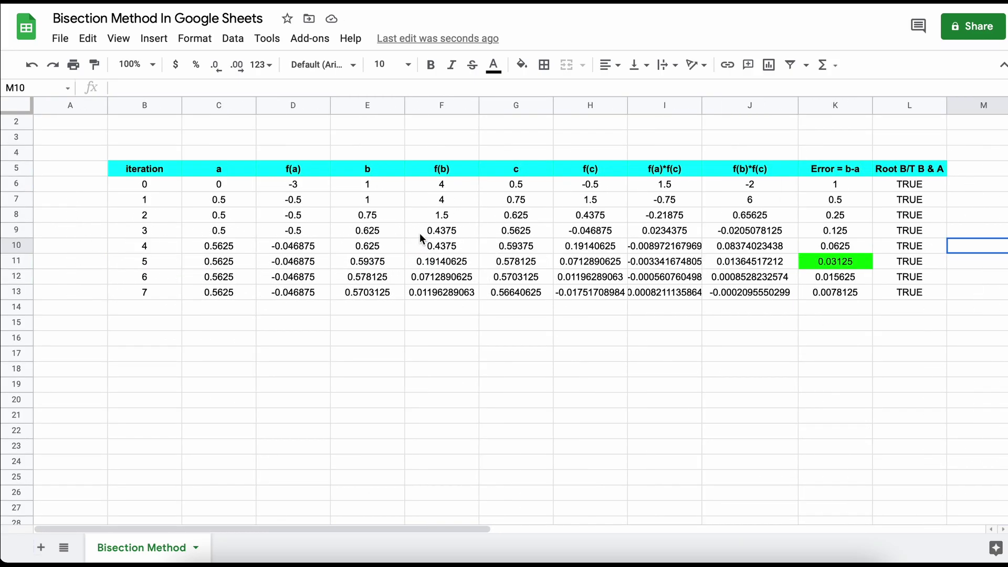
scroll(421, 238, "up", 1)
scroll(420, 235, "right", 5)
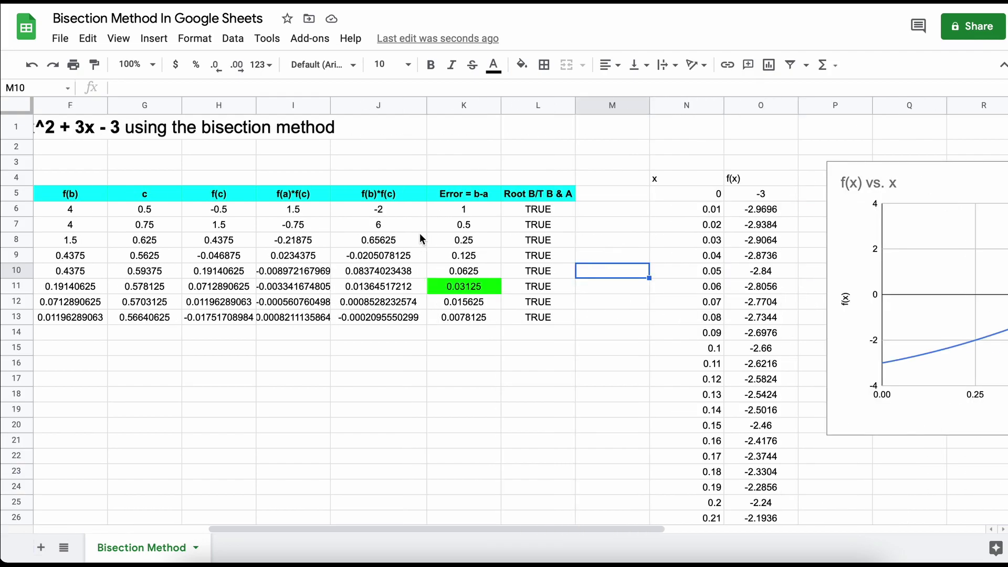
key("super+minus")
key("super+minus")
key("super+minus")
scroll(420, 233, "left", 5)
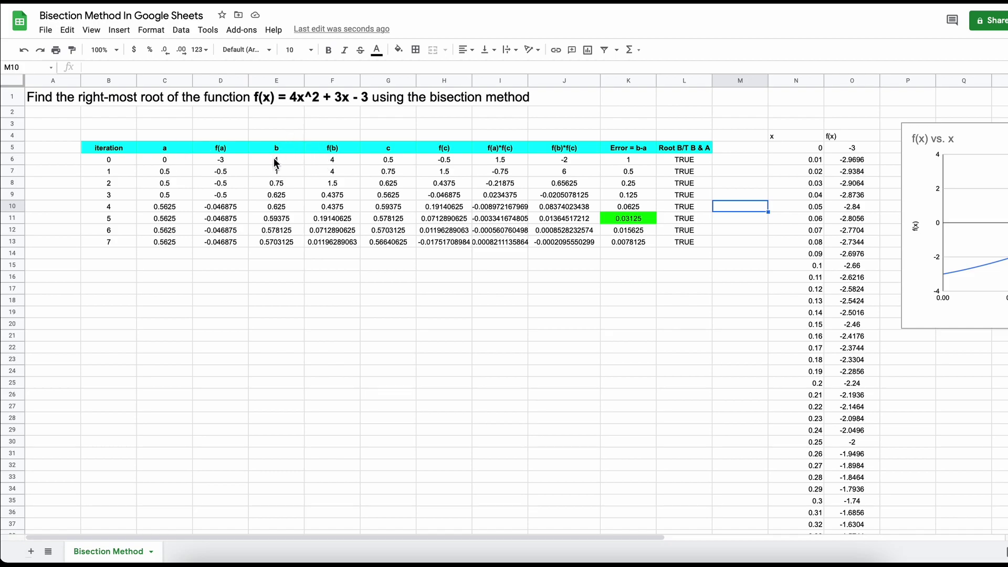
Enter 0.75 as the starting b in E6, so iterations end at c = 0.5712890625.
left_click(177, 162)
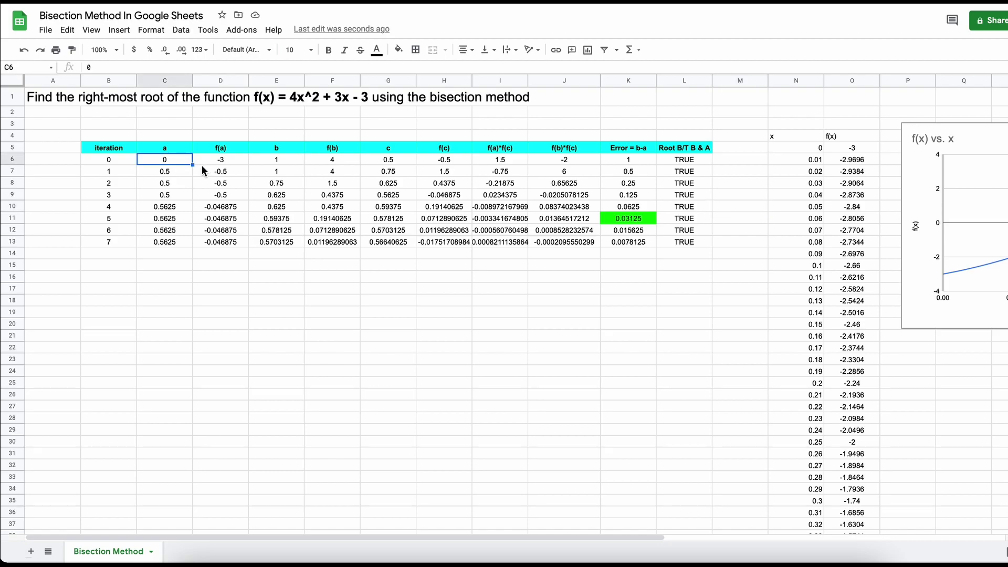
left_click(270, 163)
left_click(180, 163)
left_click(260, 160)
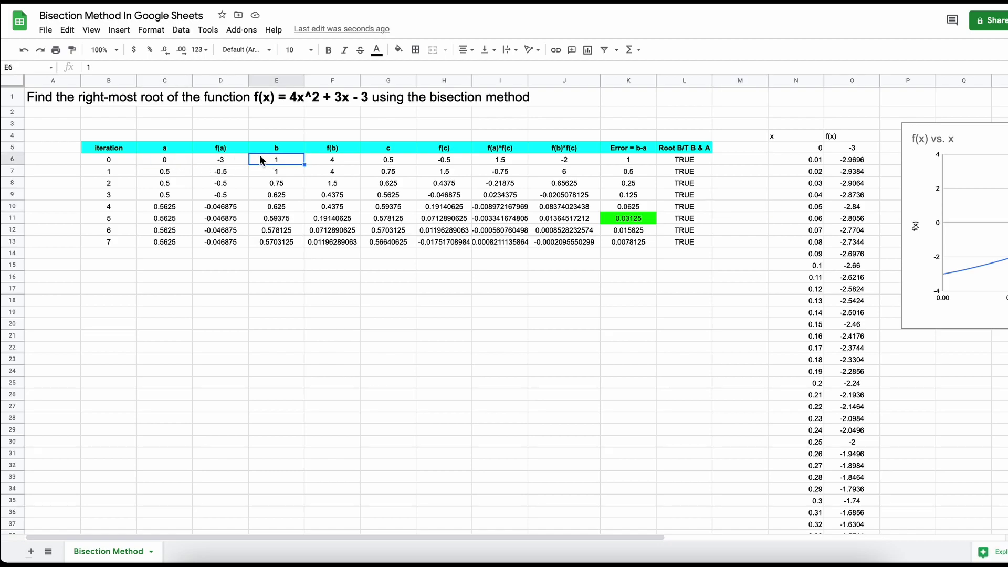
type("0.02343")
type("75")
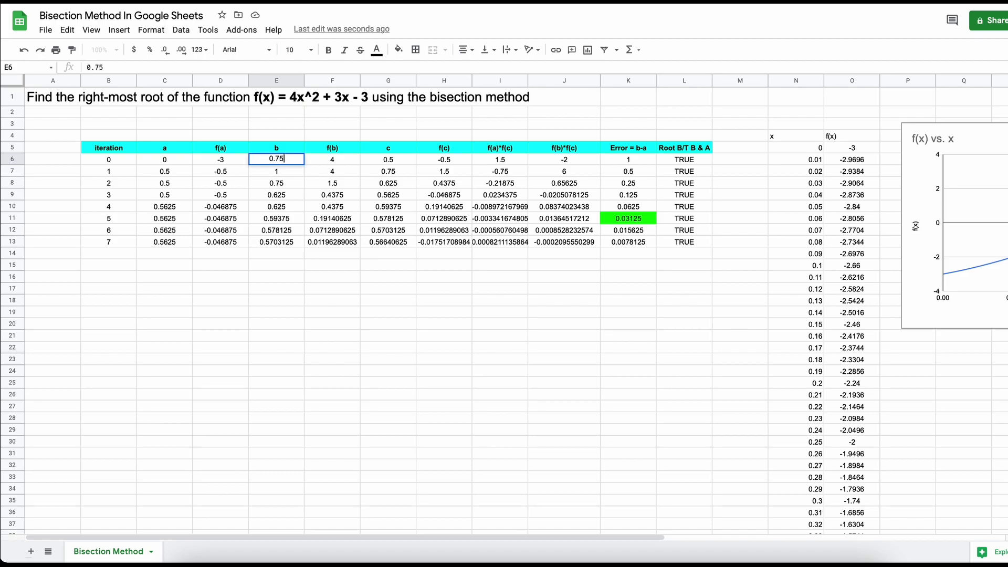
key("Return")
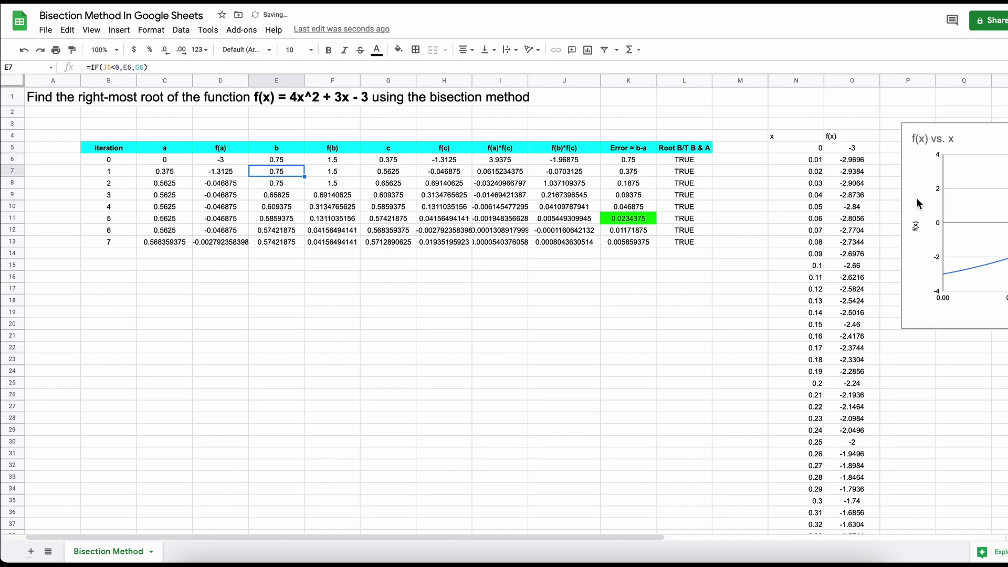
scroll(918, 204, "right", 3)
scroll(917, 203, "left", 3)
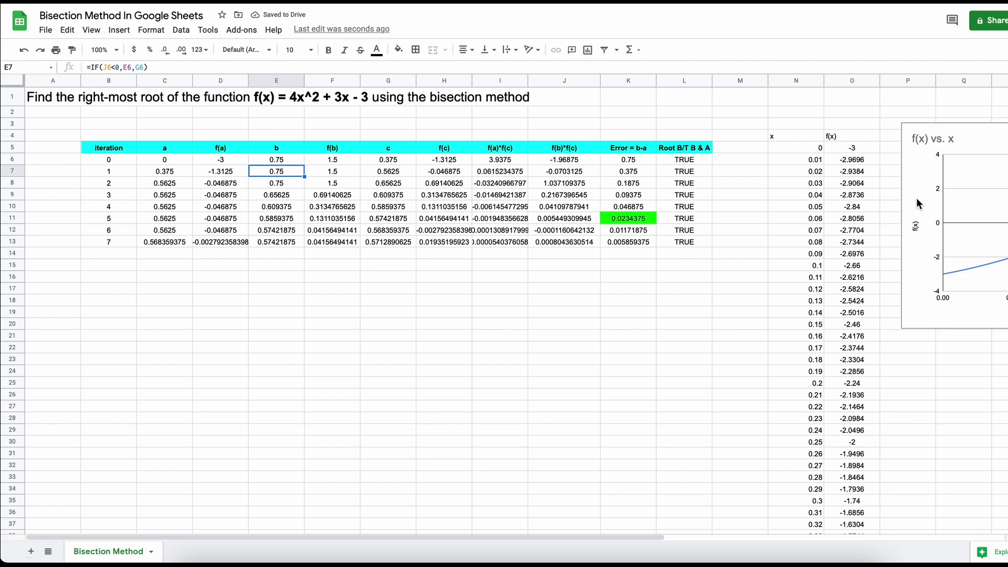